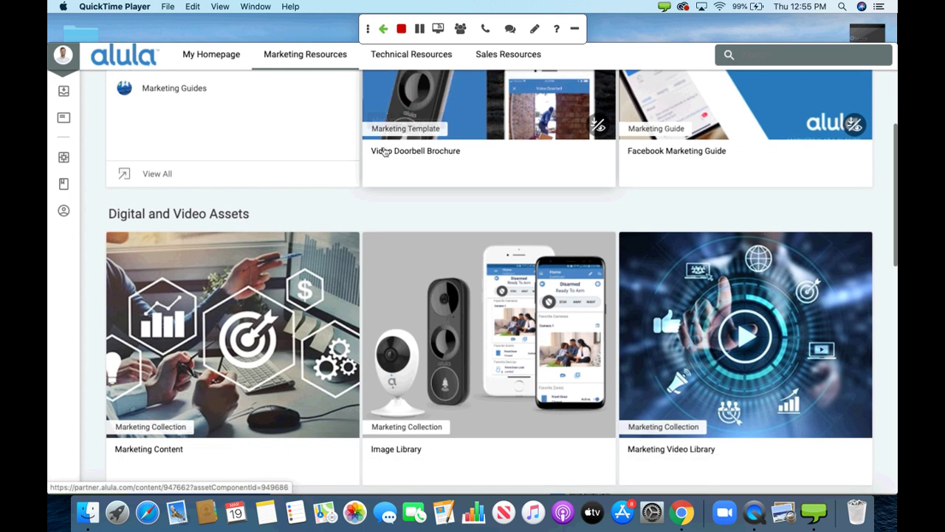
Step: Look through the Marketing Resources page from the digital and video assets to the marketing educational content
scroll(384, 152, down, 4)
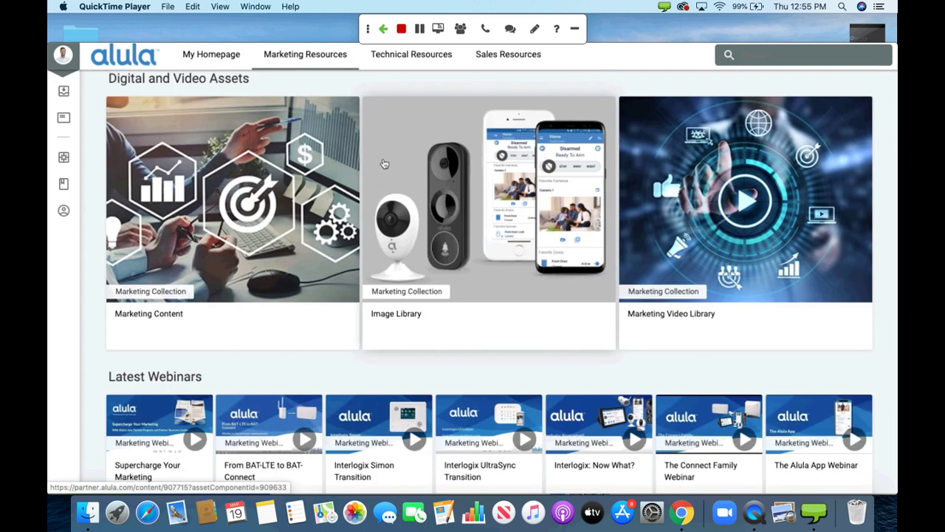
scroll(384, 163, down, 3)
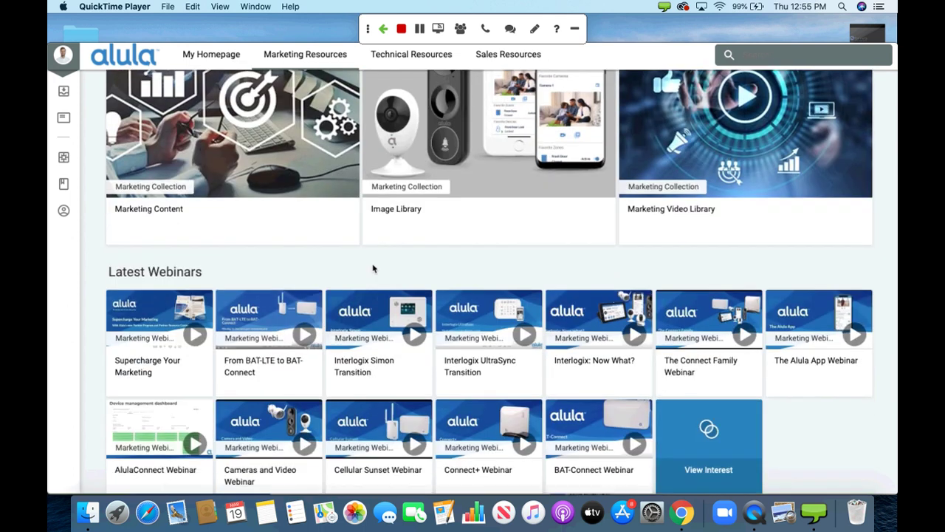
scroll(373, 269, down, 6)
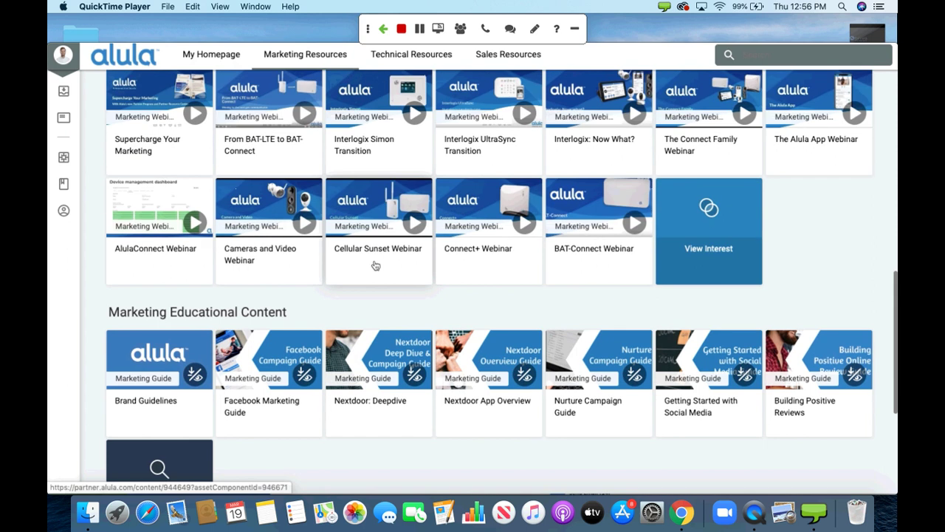
scroll(376, 266, down, 3)
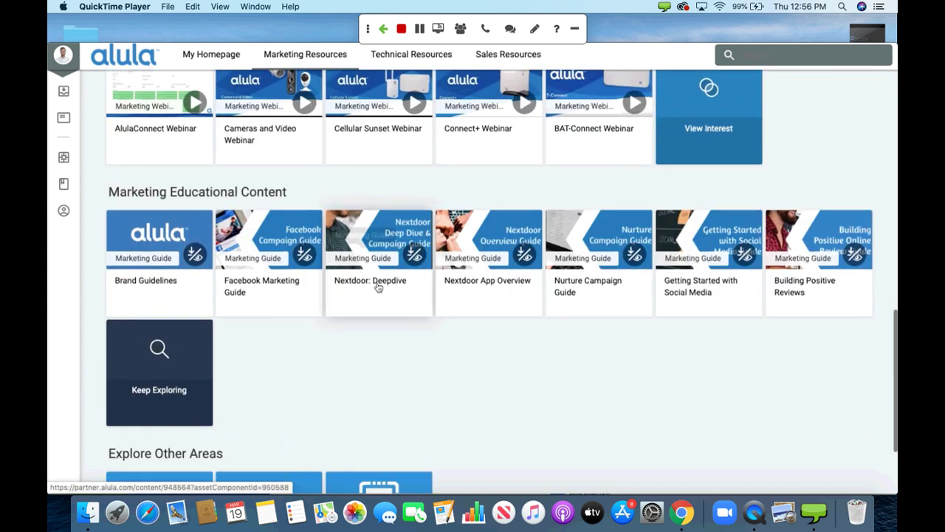
Step: Open Technical Resources and look through its training videos, popular items, video doorbell resources and product datasheets
click(411, 54)
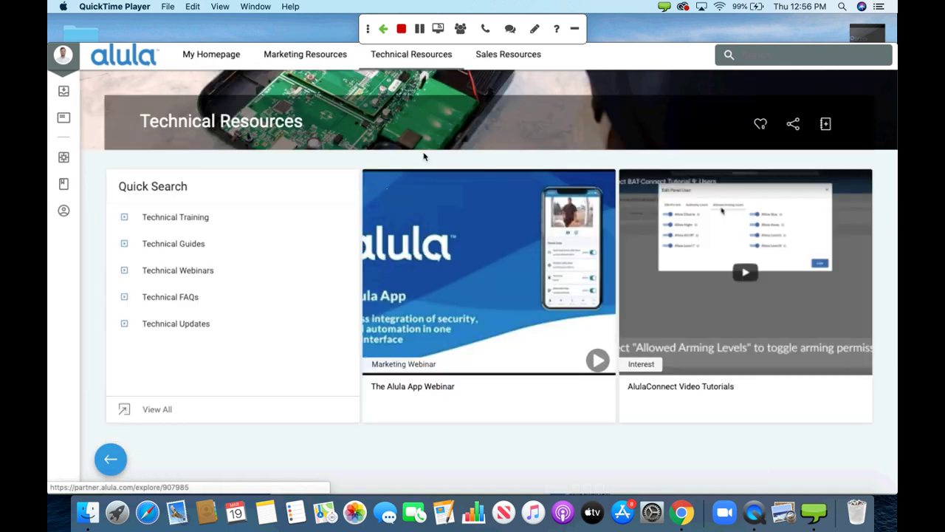
scroll(404, 177, down, 4)
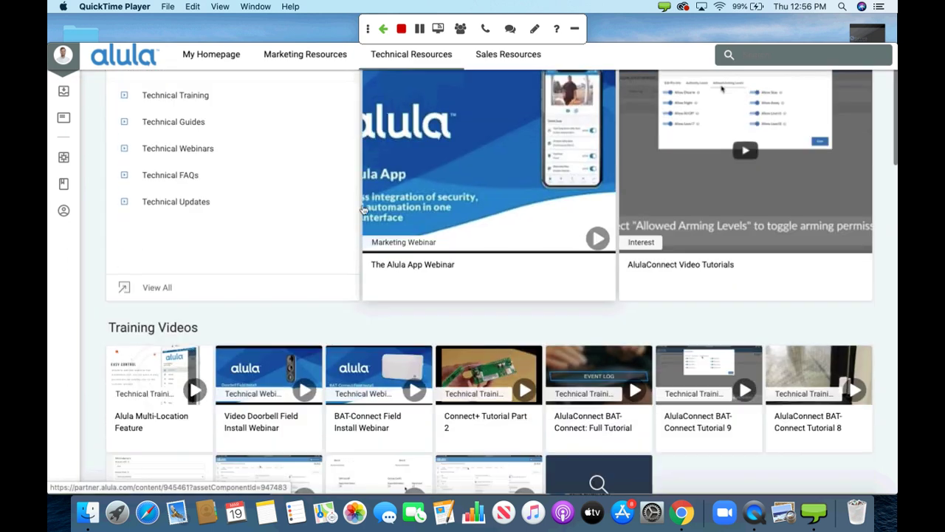
scroll(363, 210, down, 5)
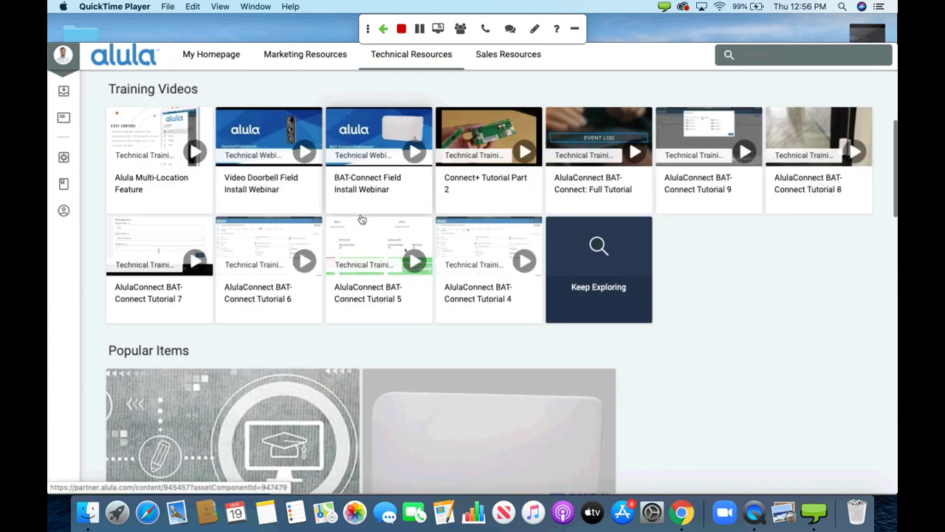
scroll(362, 219, down, 7)
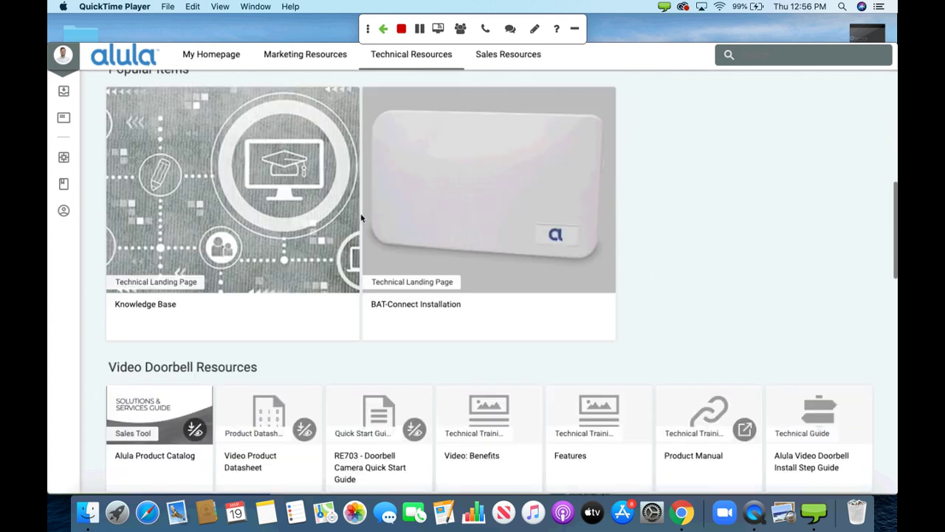
scroll(361, 216, down, 4)
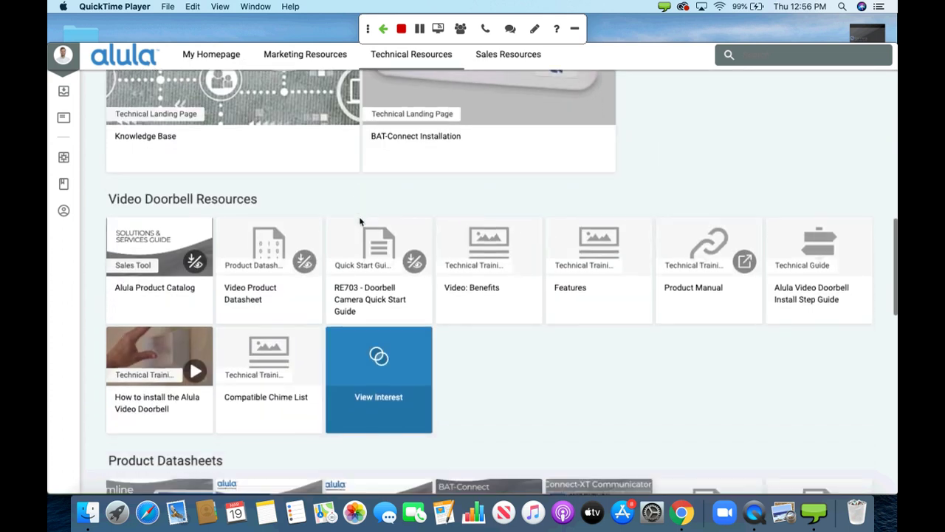
scroll(360, 221, down, 1)
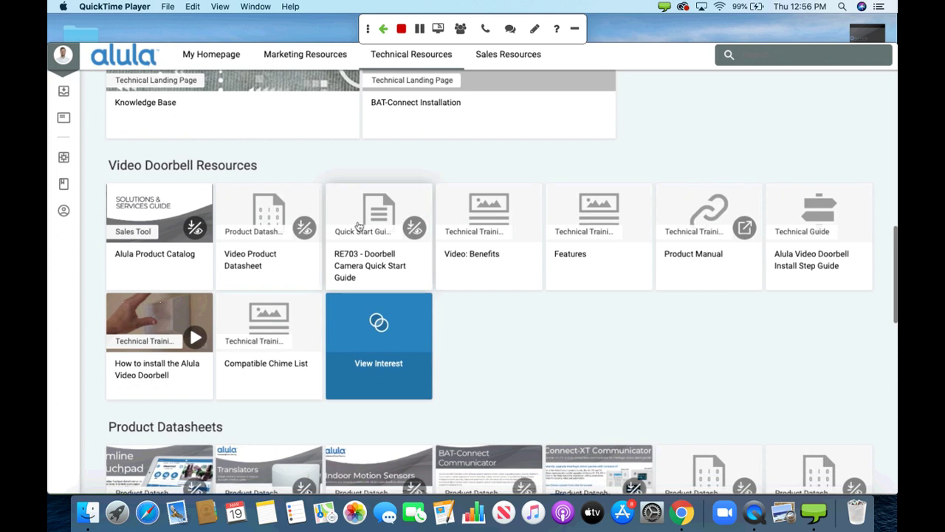
scroll(361, 221, down, 5)
Step: Open Sales Resources and look through its featured resources, popular items, datasheets and webinars
click(505, 55)
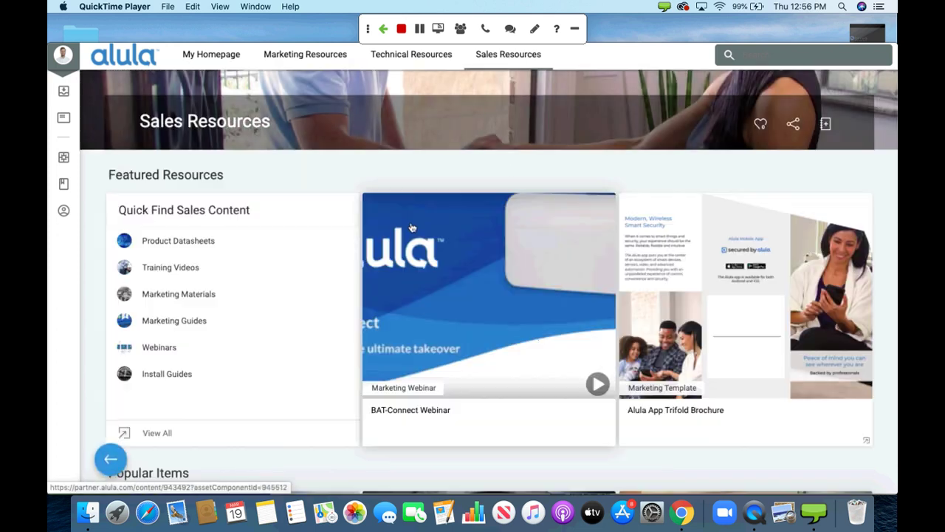
scroll(323, 194, down, 5)
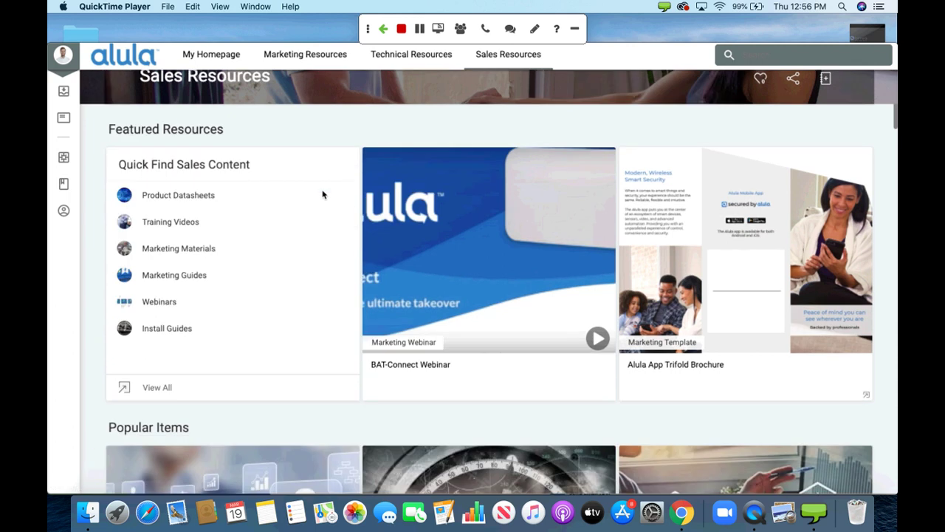
scroll(324, 195, down, 2)
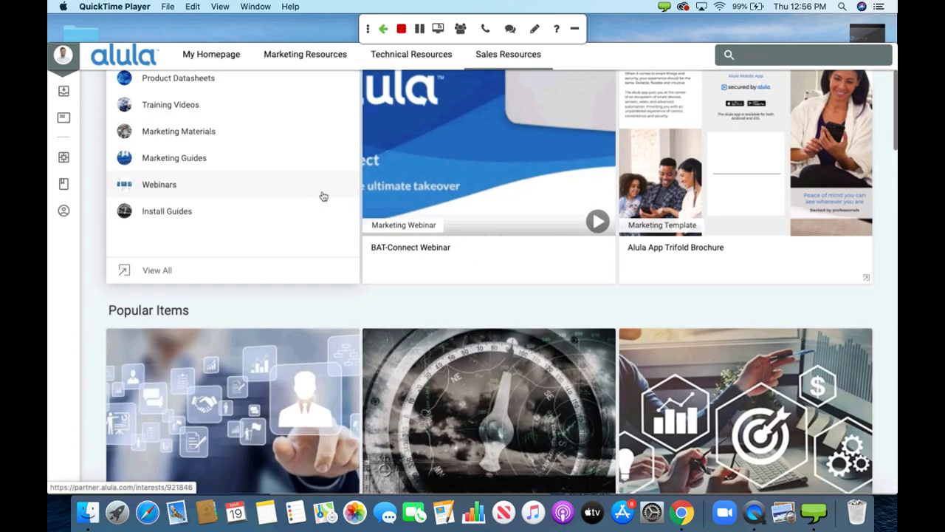
scroll(323, 195, down, 5)
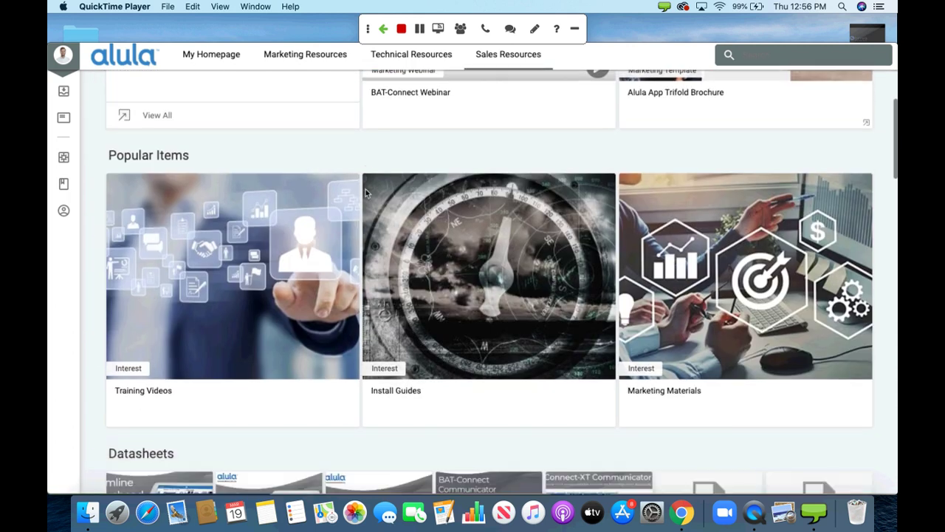
scroll(365, 194, down, 3)
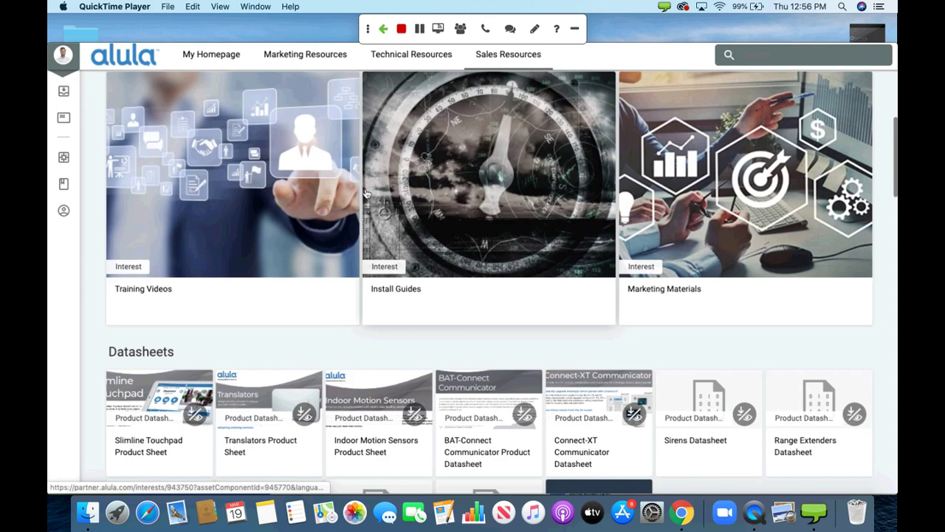
scroll(365, 193, down, 14)
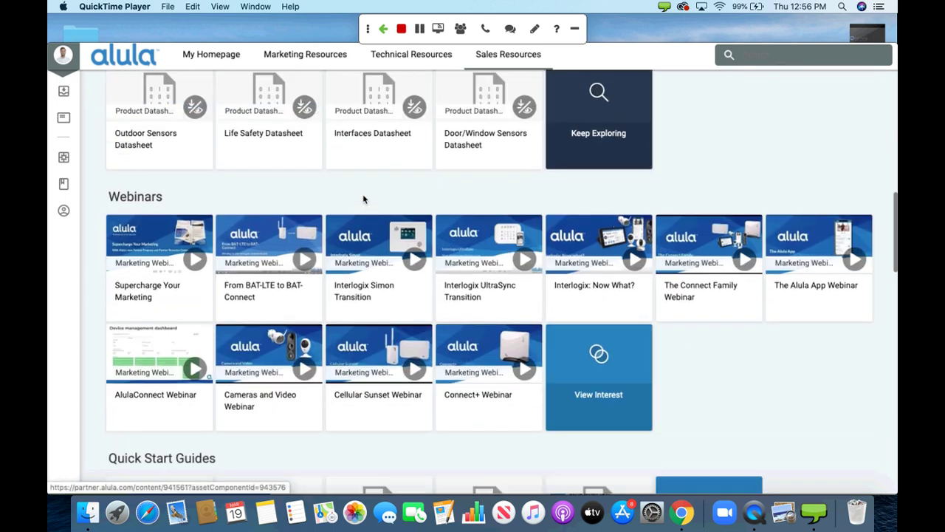
Step: Return to My Homepage and search the resource center for "doorbell"
click(217, 56)
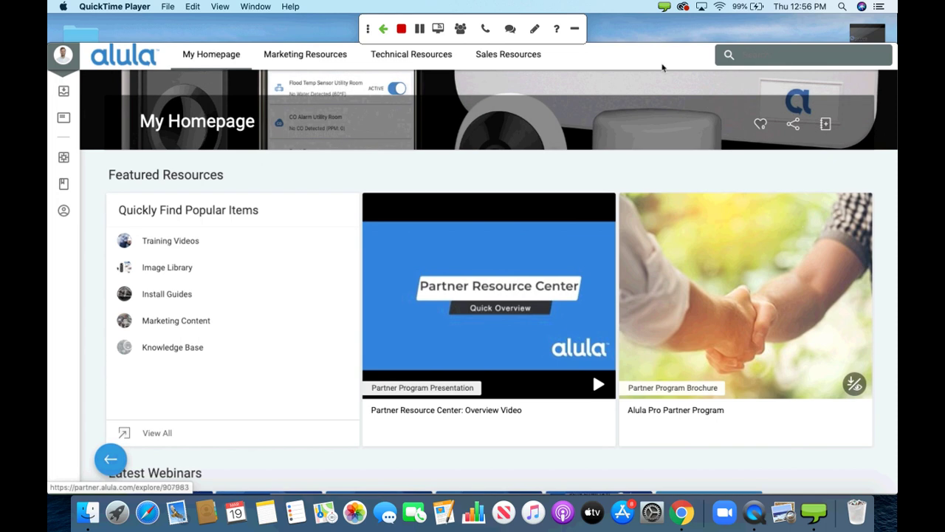
click(760, 54)
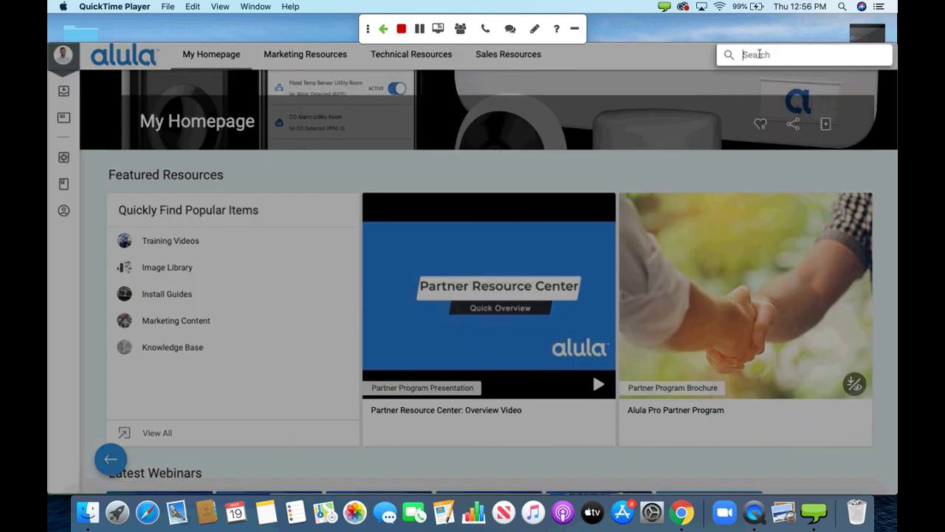
text(doorbell)
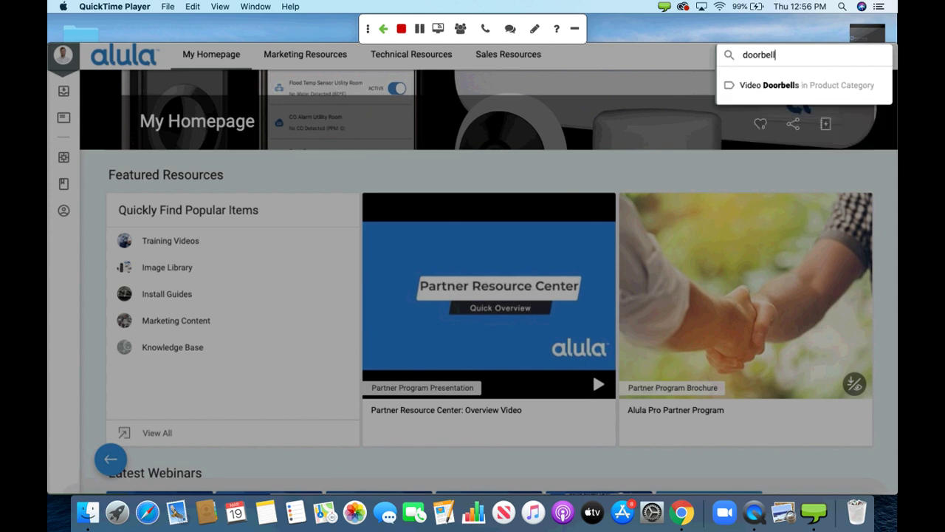
key(Return)
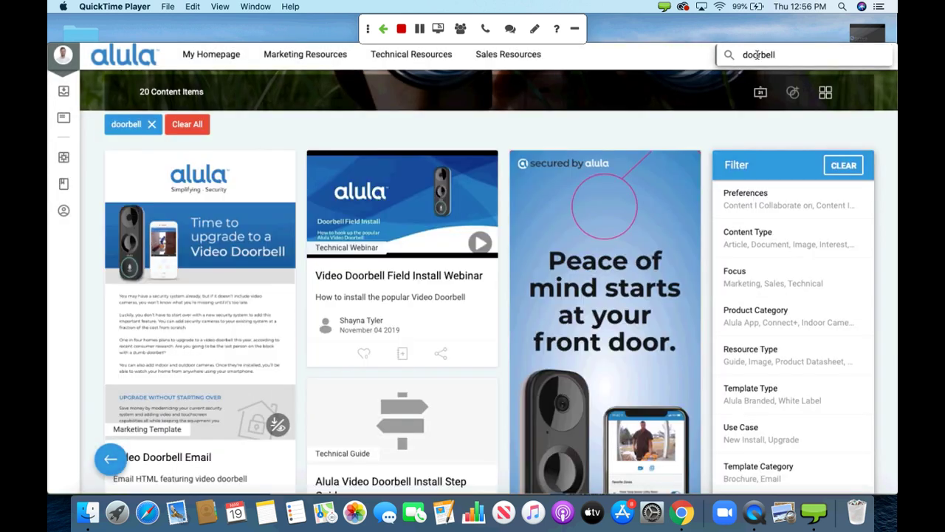
Step: Filter the doorbell search results by the resource type Image and browse the remaining items
scroll(799, 328, down, 1)
click(796, 325)
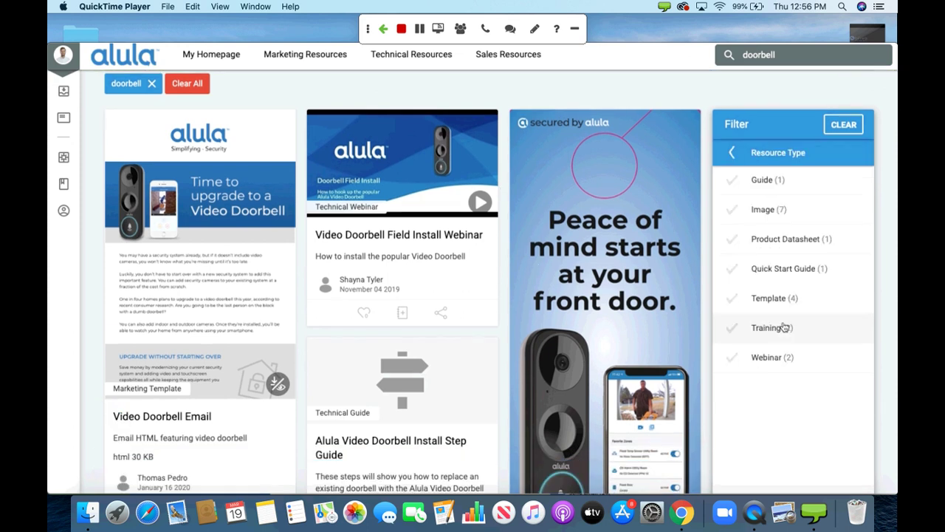
click(736, 213)
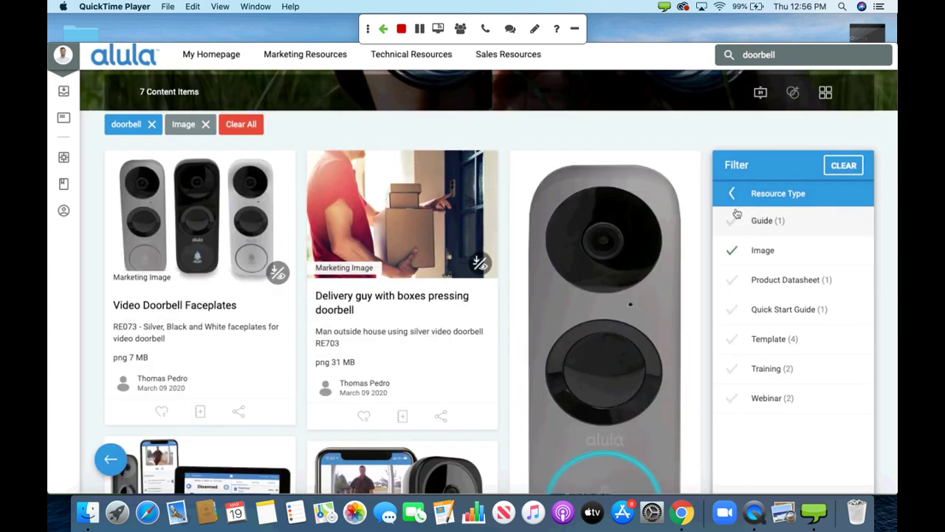
scroll(566, 142, down, 1)
scroll(567, 142, down, 1)
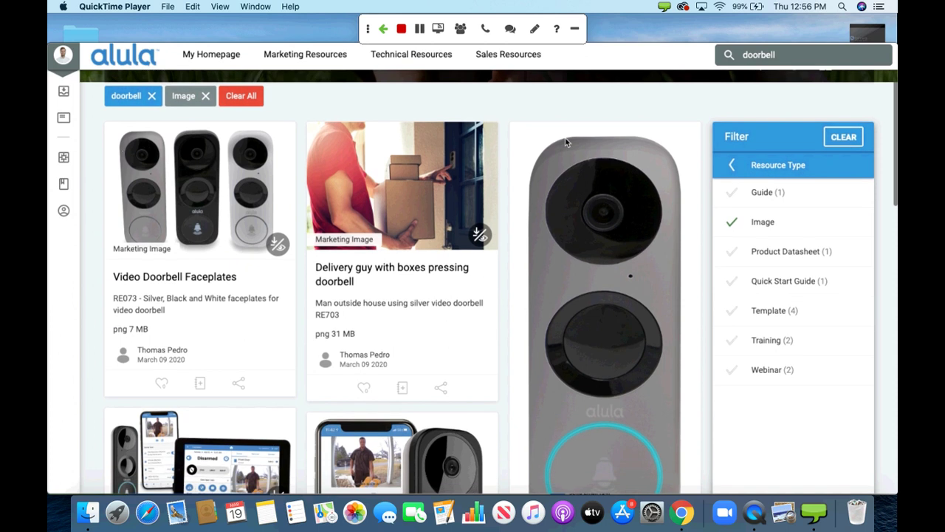
scroll(603, 110, down, 2)
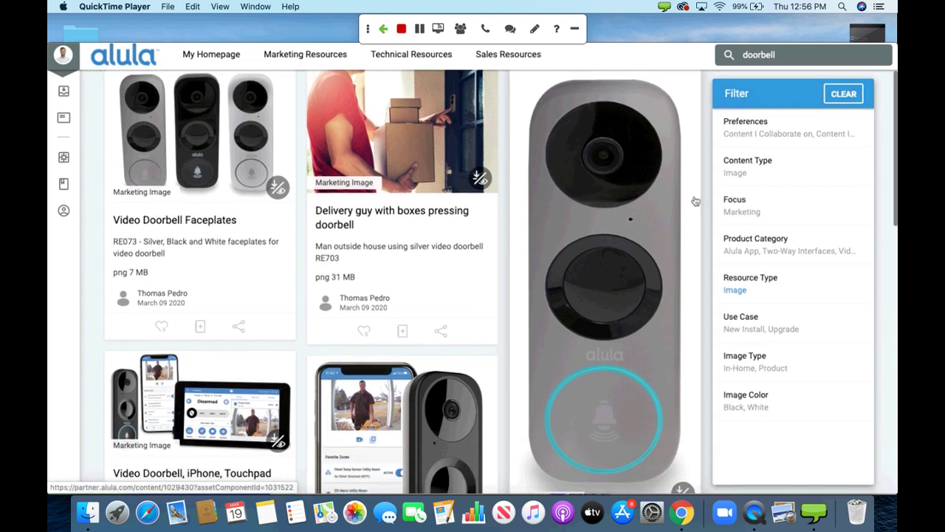
Step: Narrow the doorbell images to the image type Product and look over the matching pictures
click(781, 367)
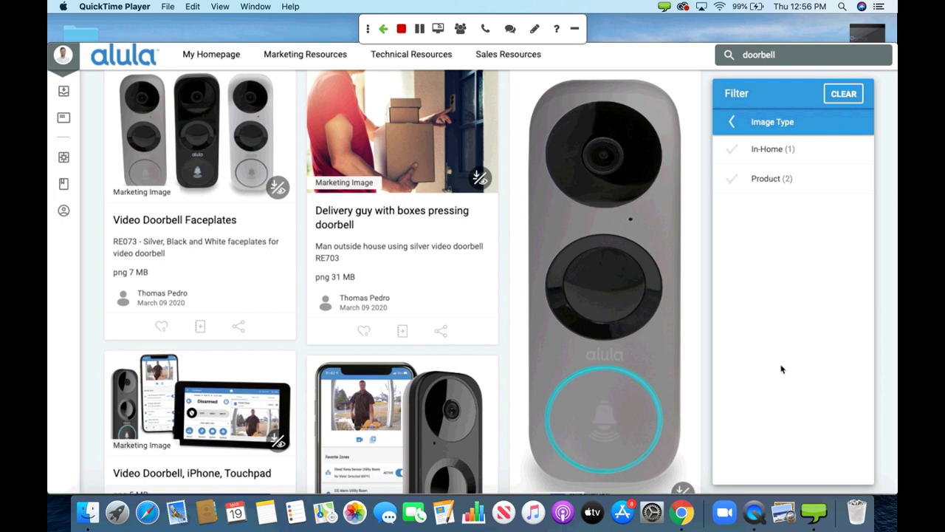
click(738, 191)
scroll(652, 199, down, 5)
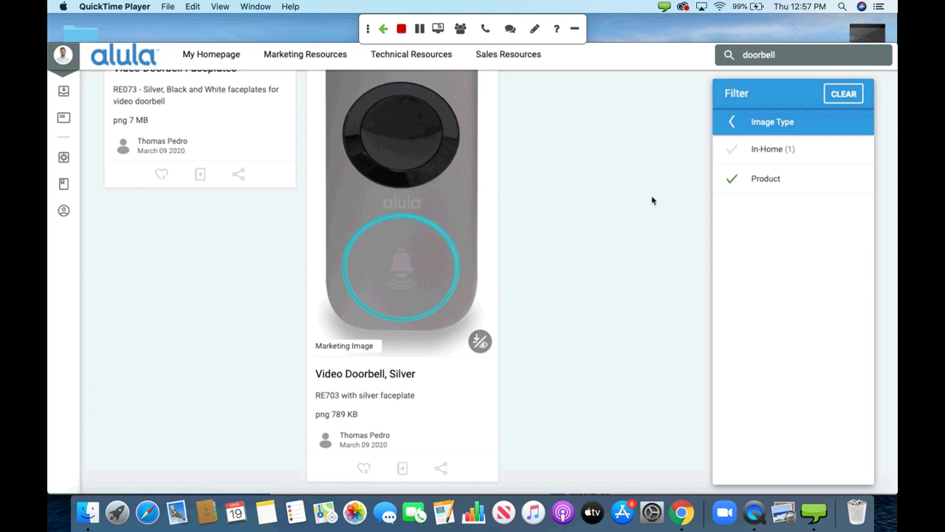
scroll(652, 199, up, 3)
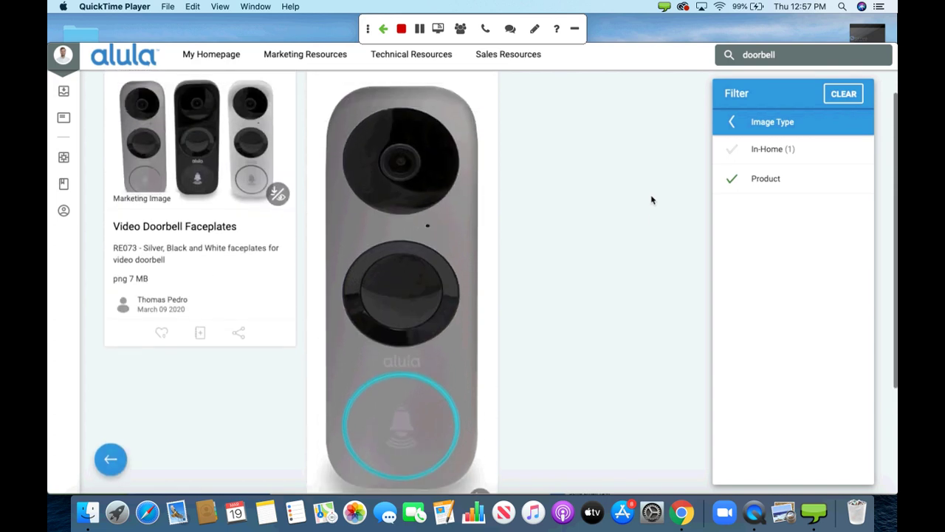
scroll(652, 200, up, 2)
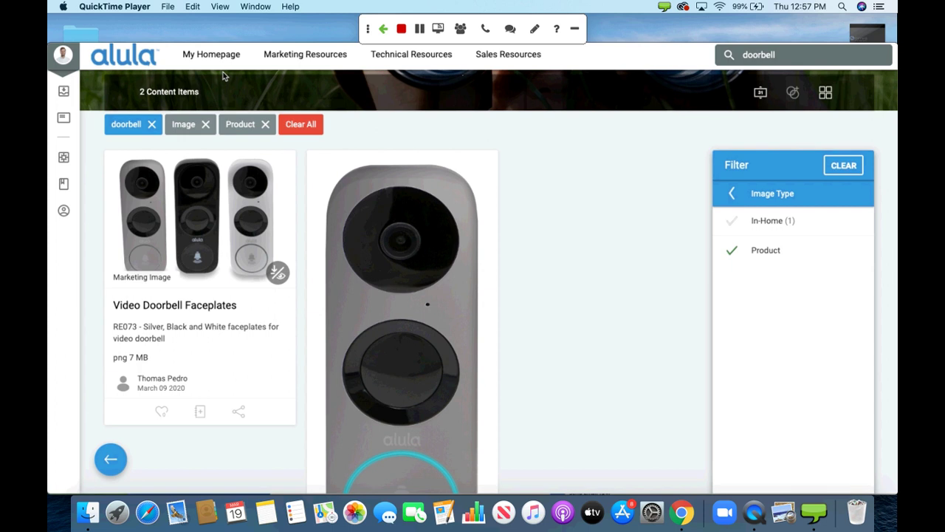
Step: Go back to the homepage, subscribe to the Training Videos interest and close its page
click(142, 63)
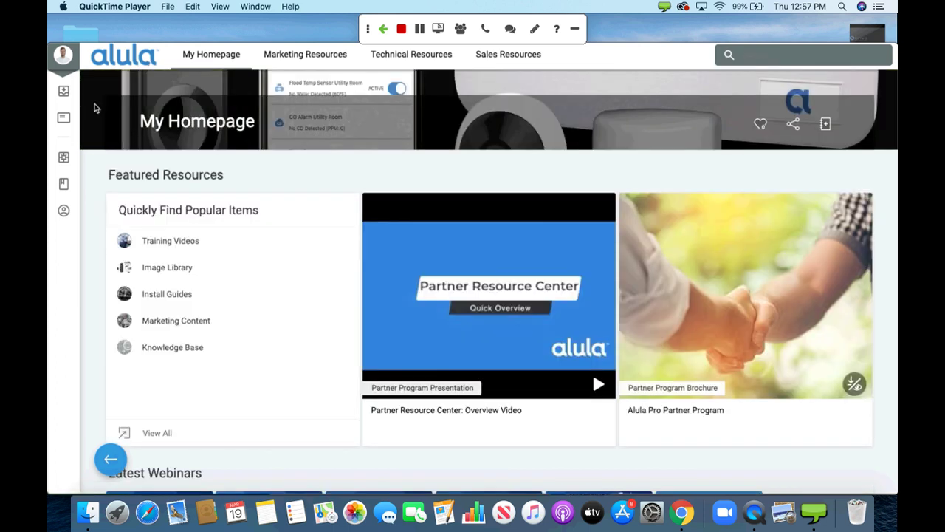
mouse_move(94, 164)
click(171, 241)
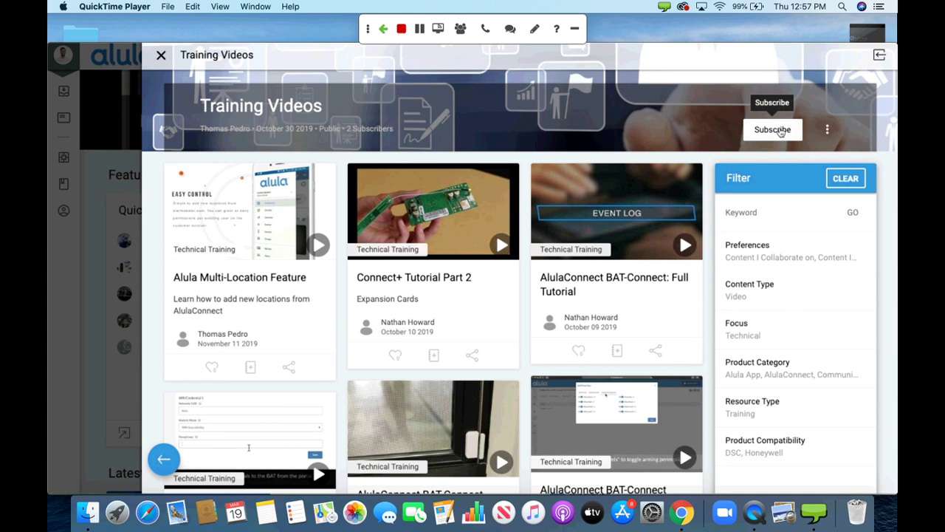
click(781, 131)
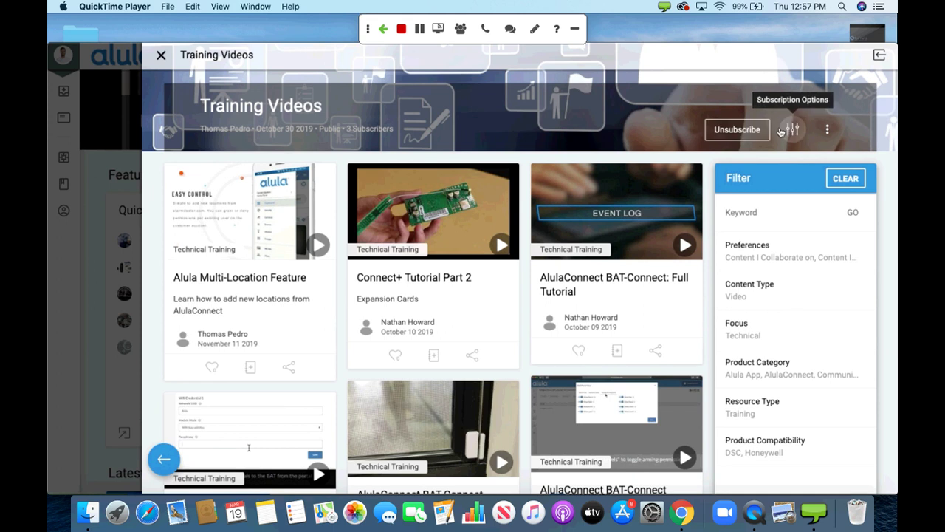
click(90, 201)
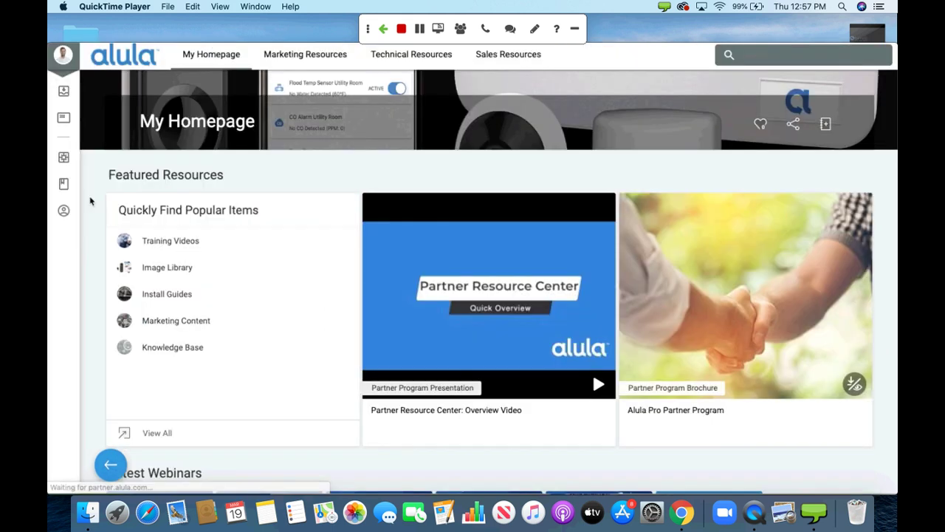
Step: View the list of subscribed interests, then close it to return to the homepage
click(76, 158)
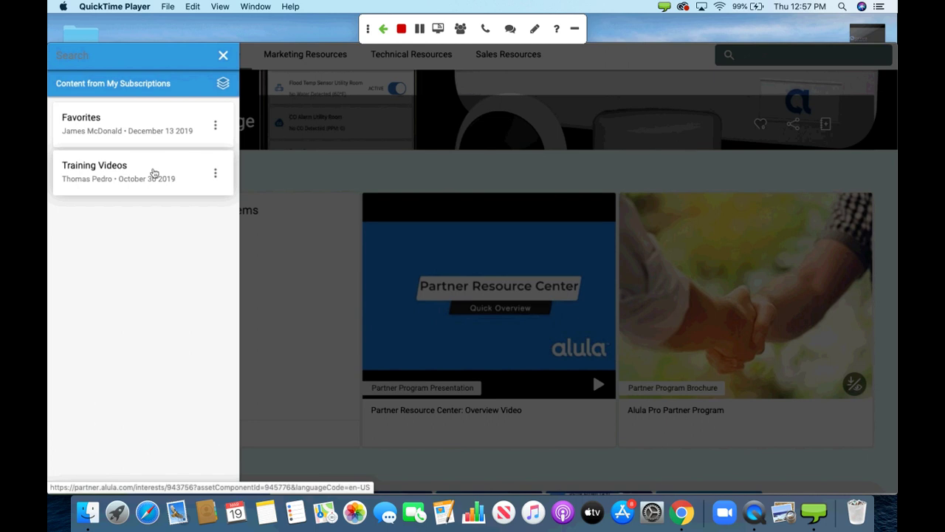
click(270, 170)
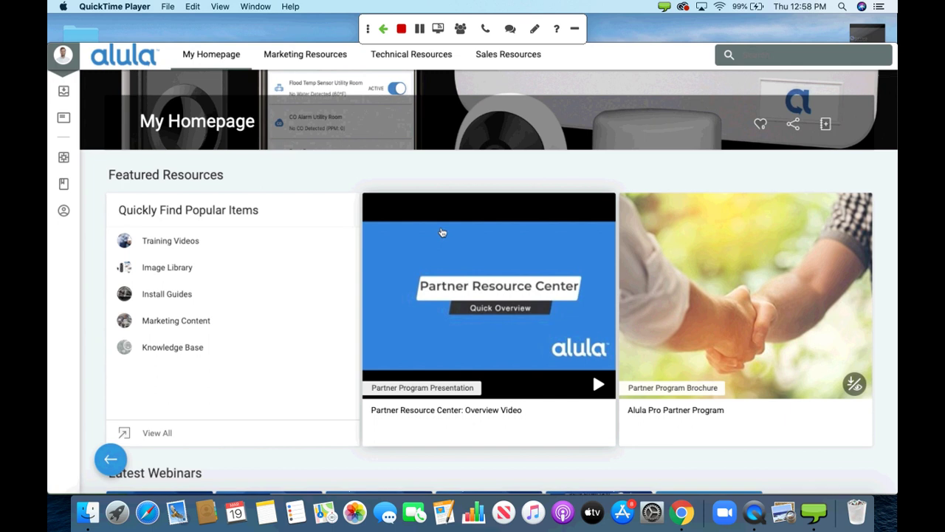
Step: Open the Alula Pro Partner Program brochure and add it to a new collection named Partner Program
click(738, 222)
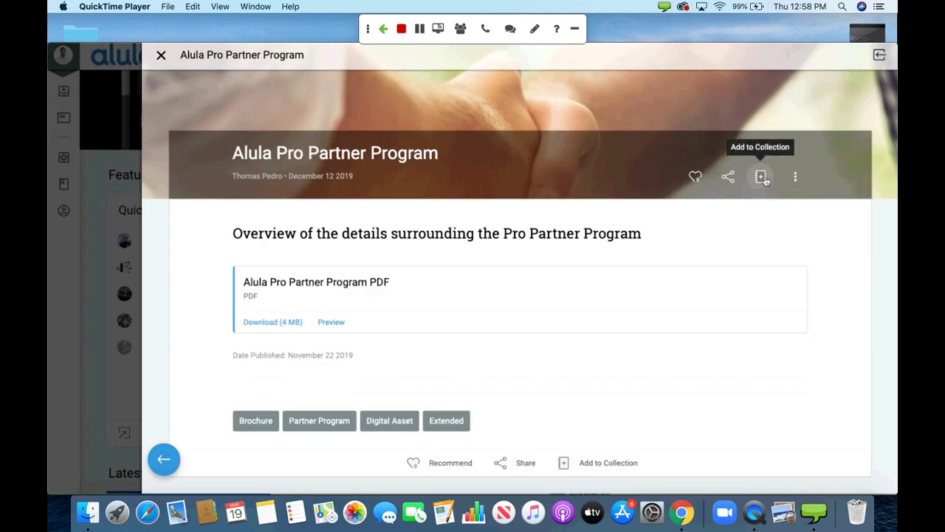
click(762, 177)
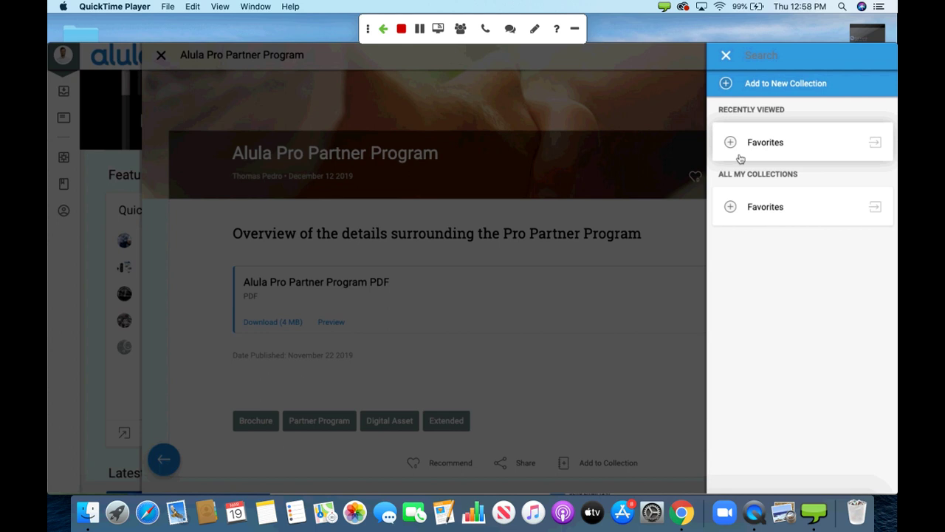
click(774, 87)
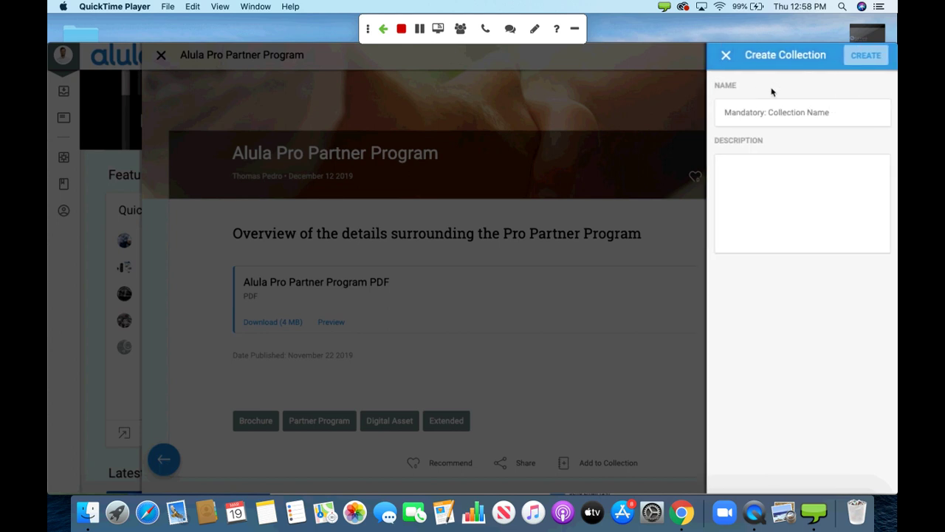
click(767, 109)
text(Partner Progra)
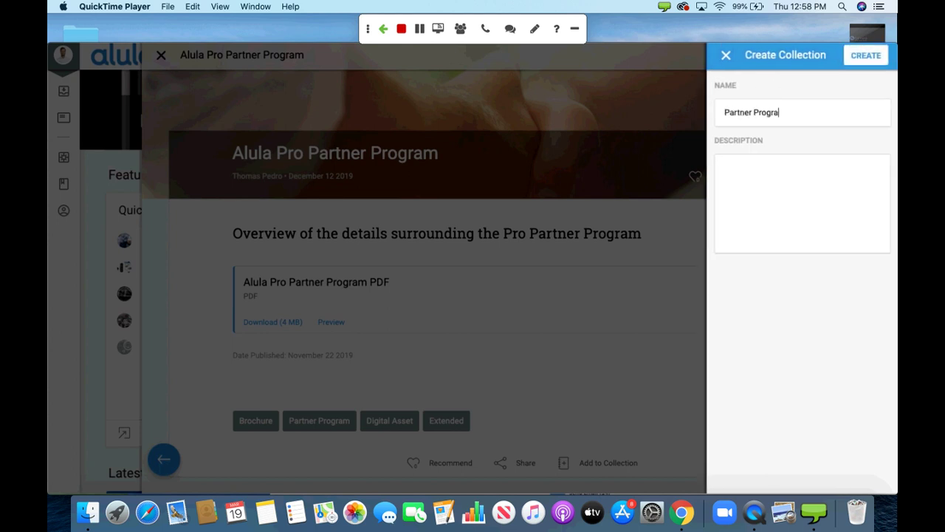
text(m)
click(866, 58)
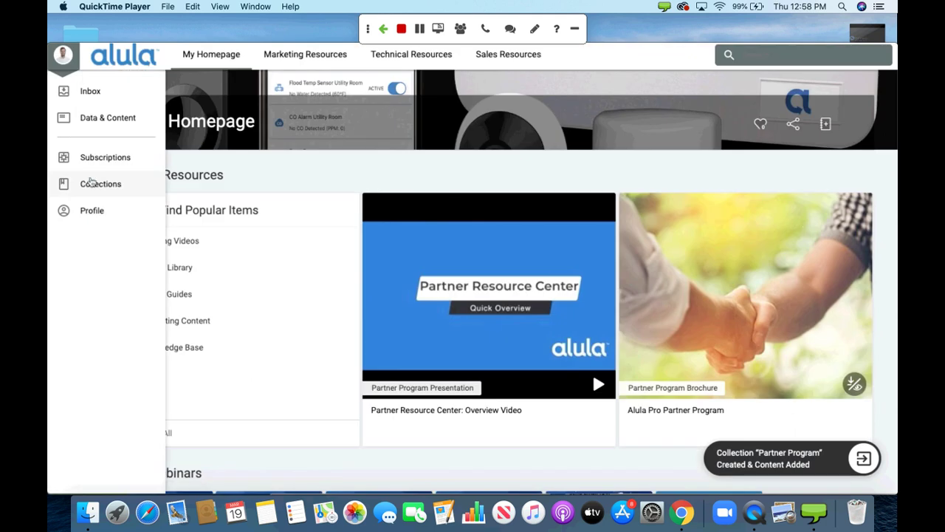
Step: View the contents of the Partner Program collection, then close it and the collections list
click(92, 184)
click(110, 93)
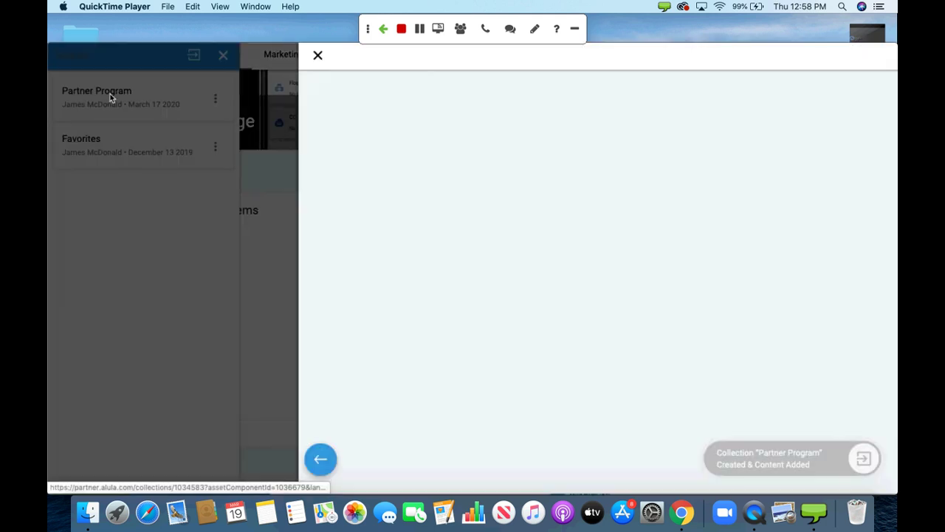
scroll(274, 308, down, 3)
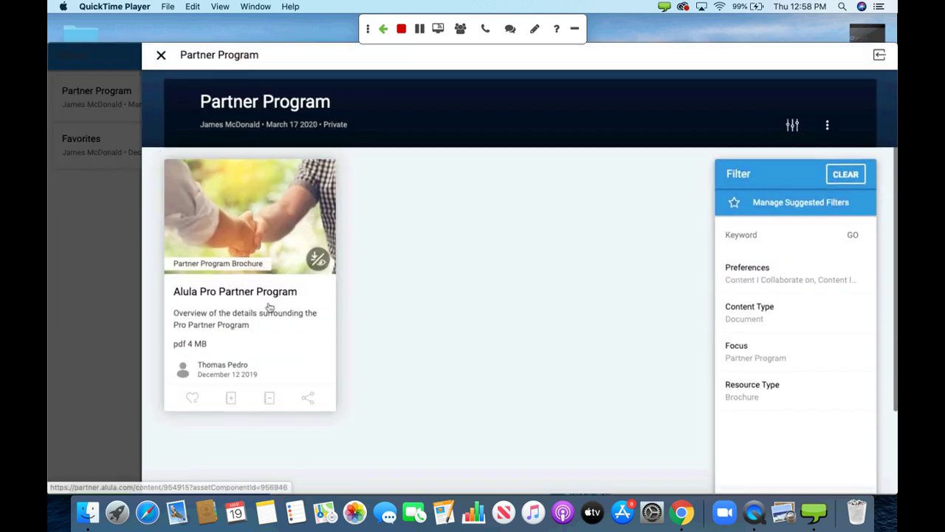
scroll(271, 310, up, 1)
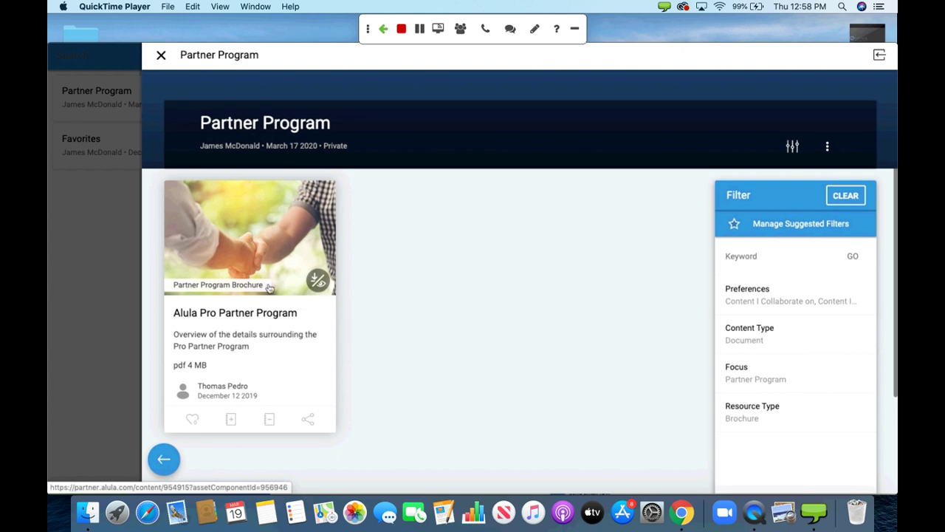
click(160, 57)
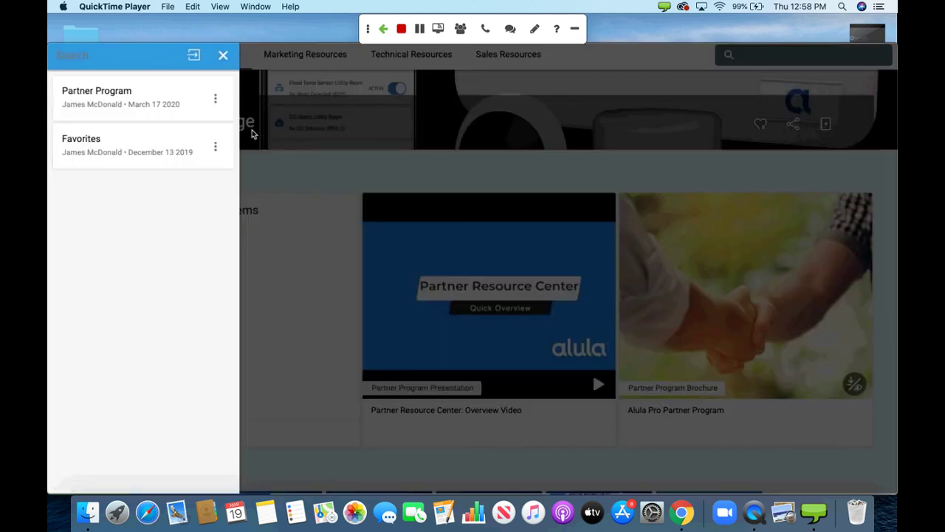
click(293, 168)
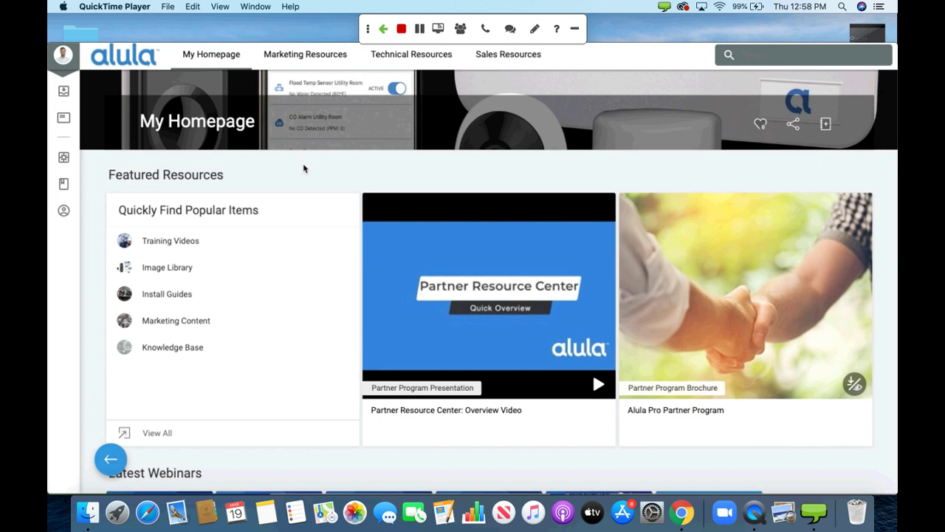
Step: Open Marketing Content from the Marketing Resources page and open the white label template Full Page Ad - Upgrade
click(294, 62)
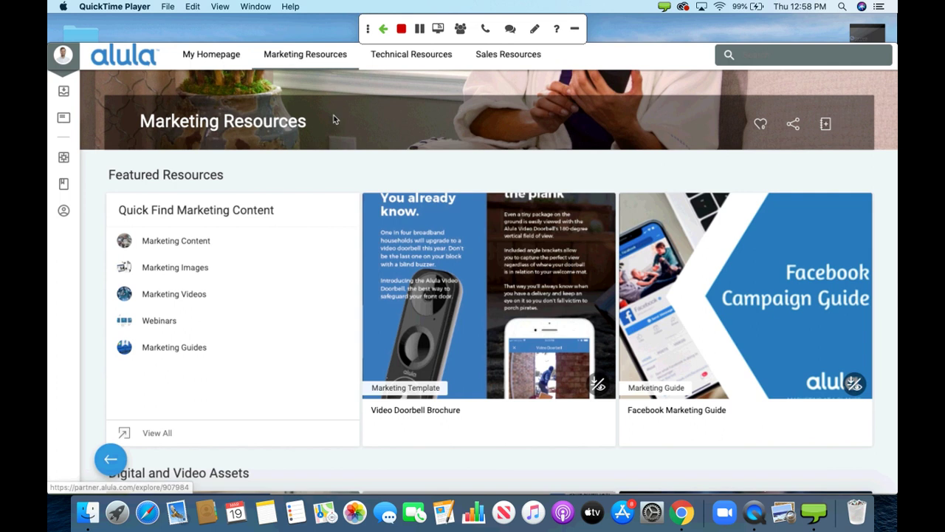
scroll(334, 127, down, 5)
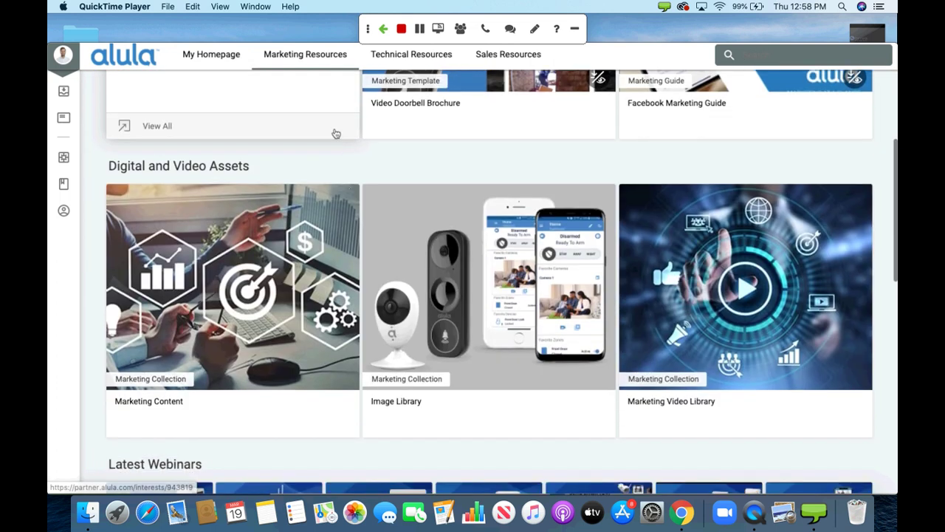
click(310, 214)
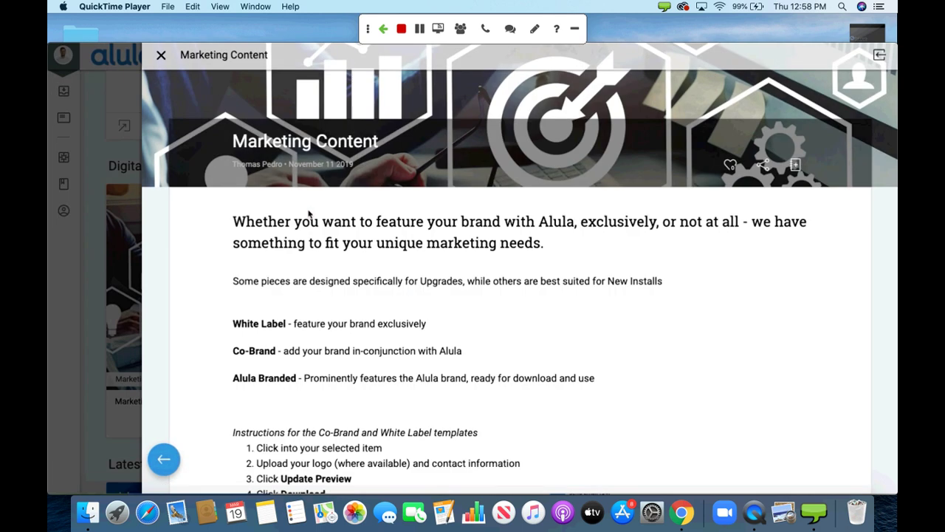
scroll(309, 214, down, 6)
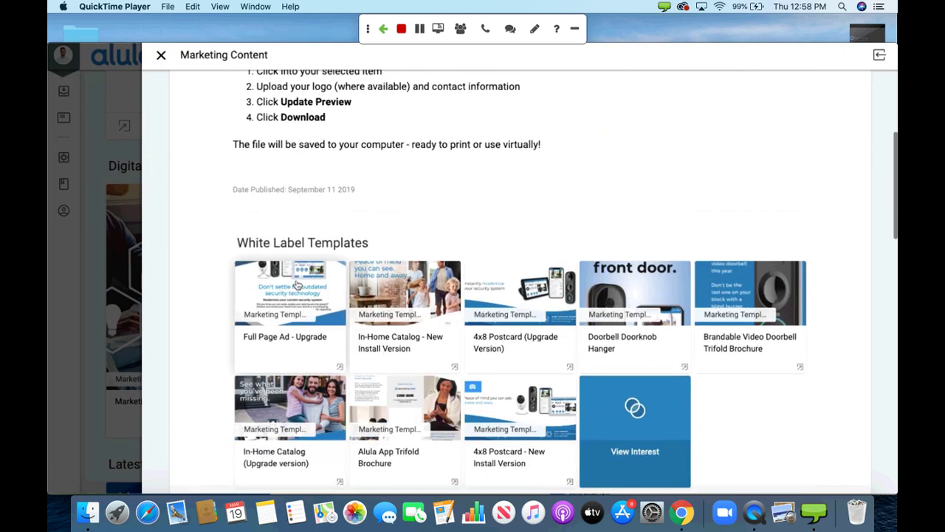
click(298, 286)
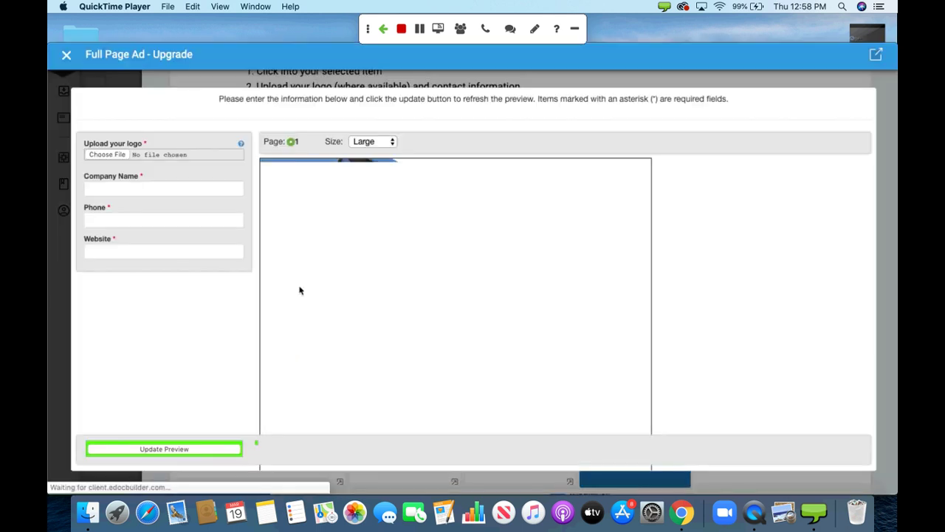
Step: Upload the Stay Secure PNG file from the Company Logo folder as the ad's logo
click(107, 155)
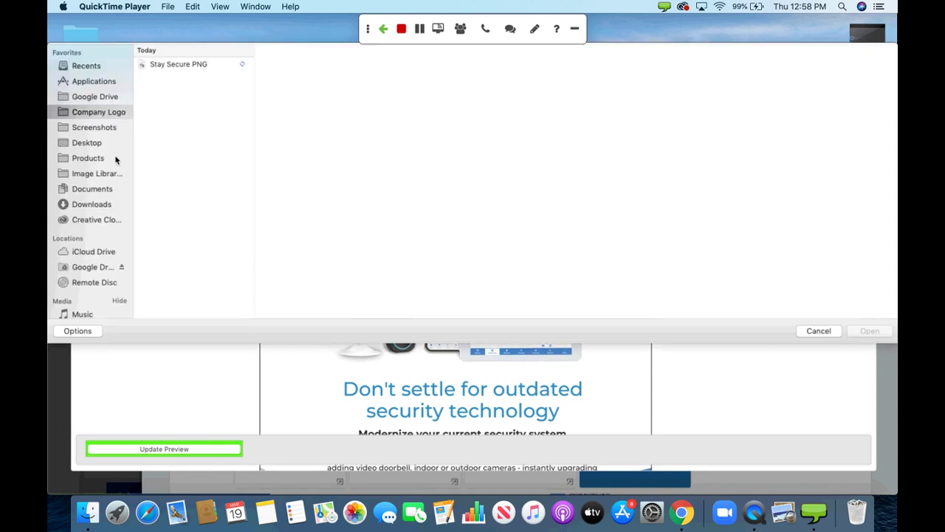
click(200, 66)
click(870, 330)
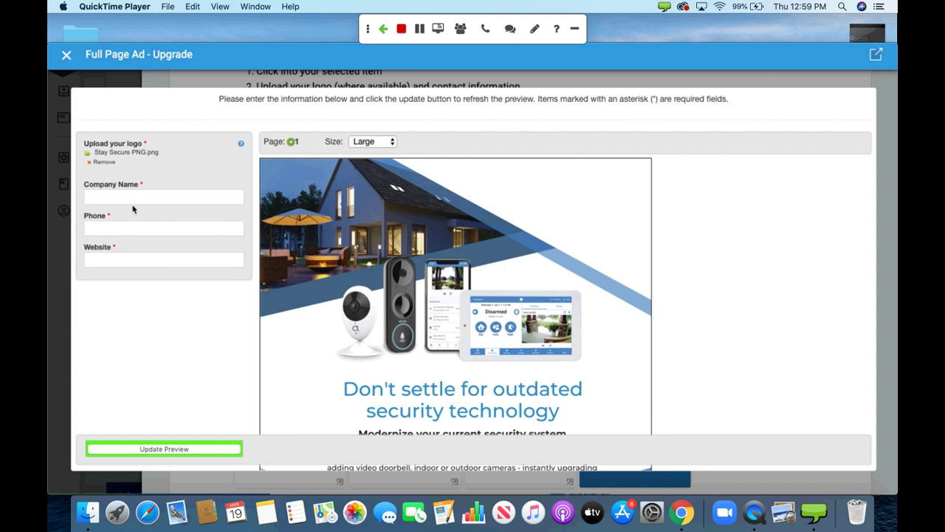
Step: Fill in company name Stay Secure, the phone number and website staysecure.com, and update the ad preview
click(134, 197)
click(126, 221)
click(116, 229)
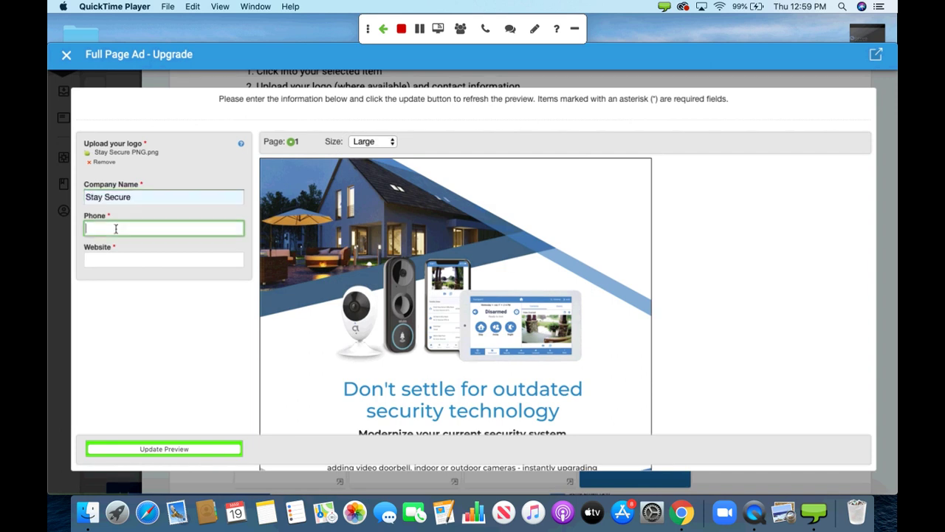
text(123456789)
click(111, 260)
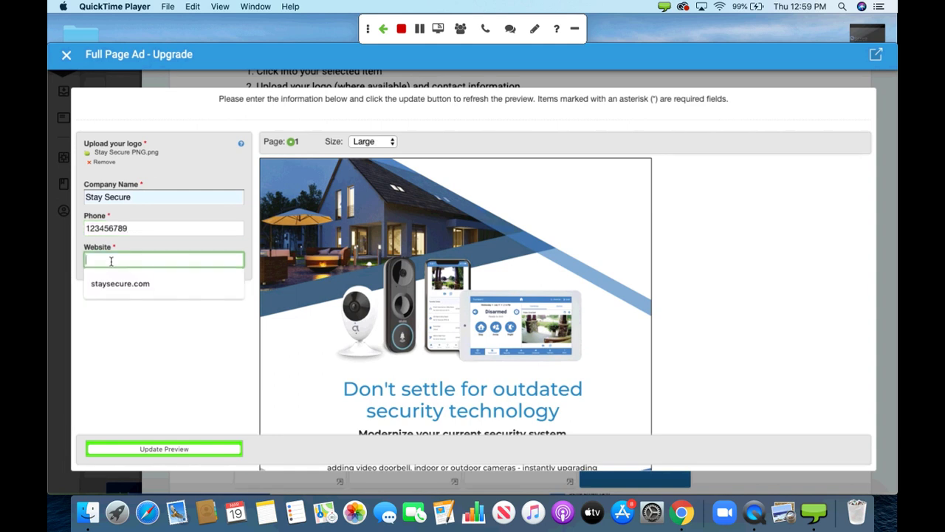
click(119, 283)
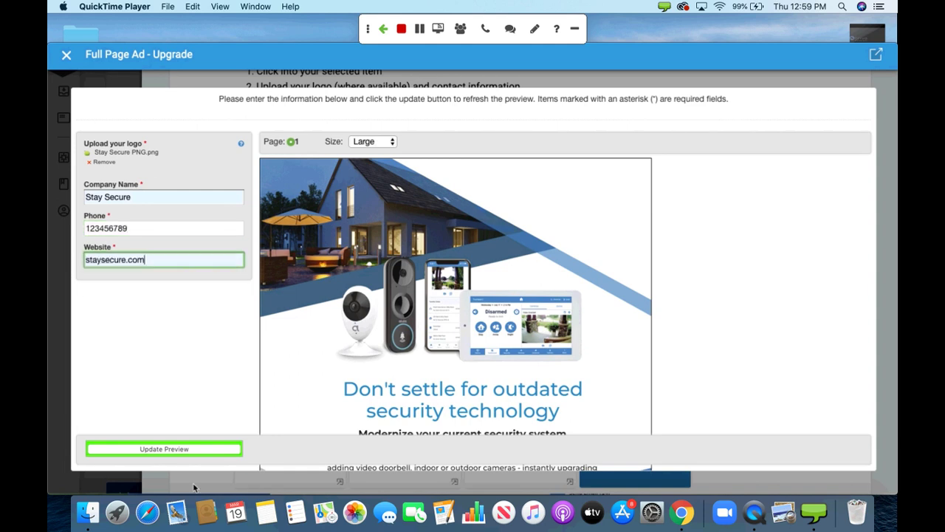
click(164, 450)
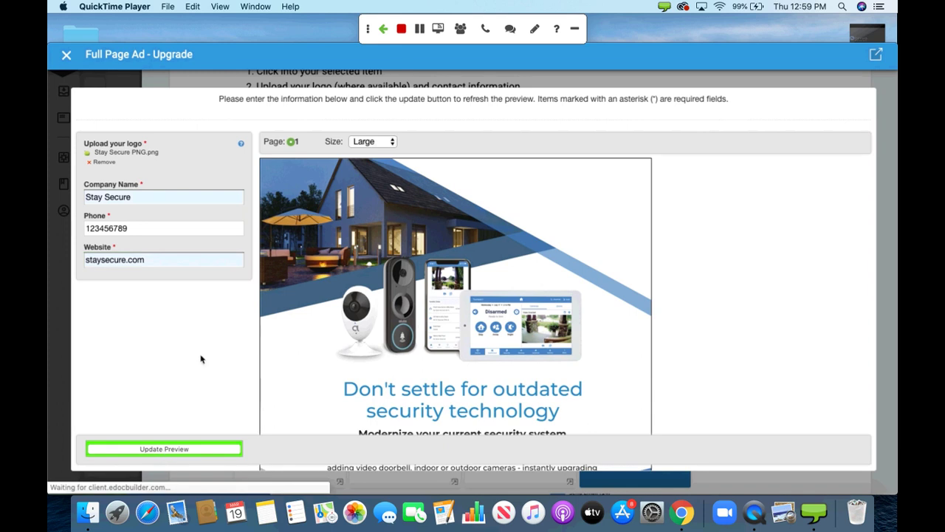
Step: Check the ad preview, replace the incomplete phone entry with a full phone number, and refresh the preview
scroll(200, 359, down, 3)
scroll(200, 359, down, 1)
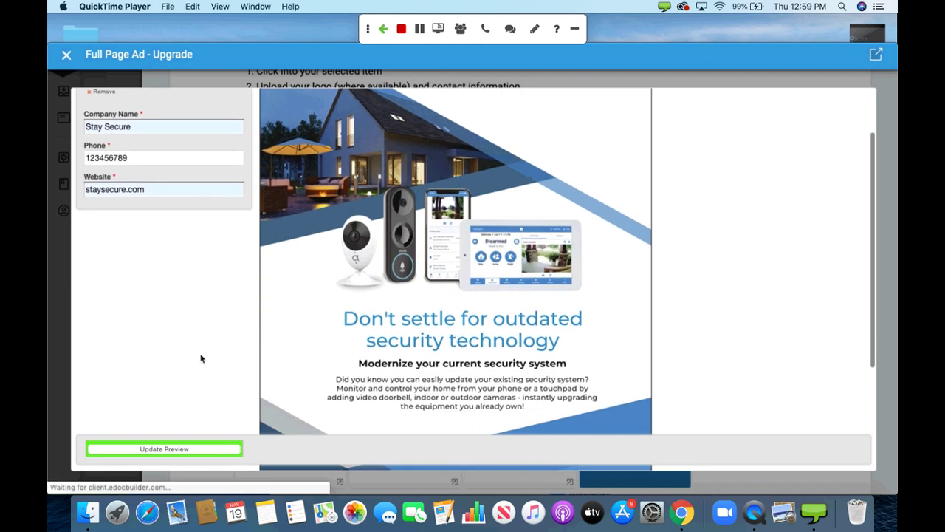
scroll(201, 359, down, 2)
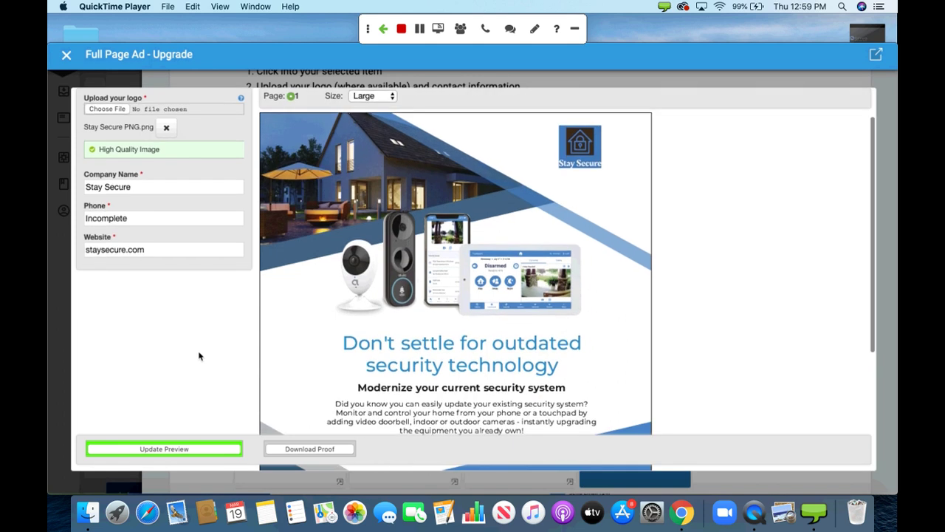
scroll(199, 356, down, 1)
scroll(198, 356, down, 5)
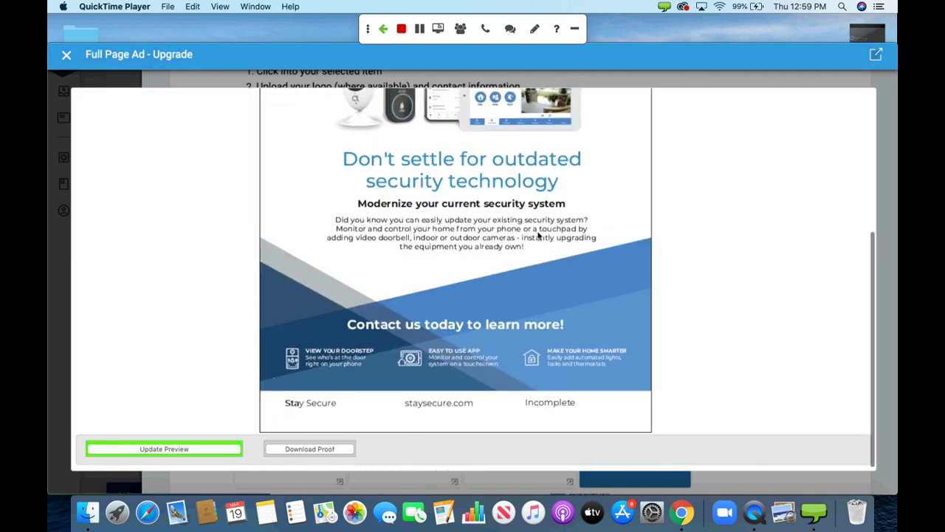
scroll(294, 332, up, 6)
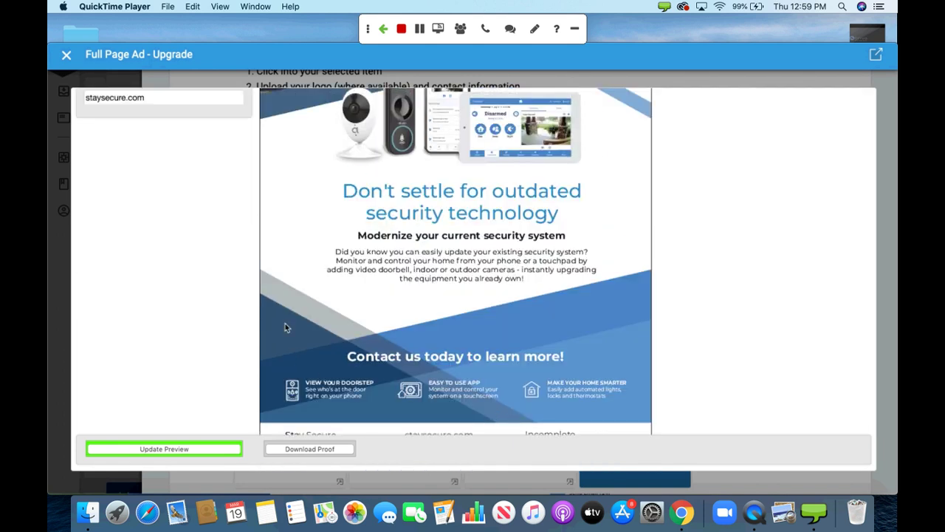
click(148, 263)
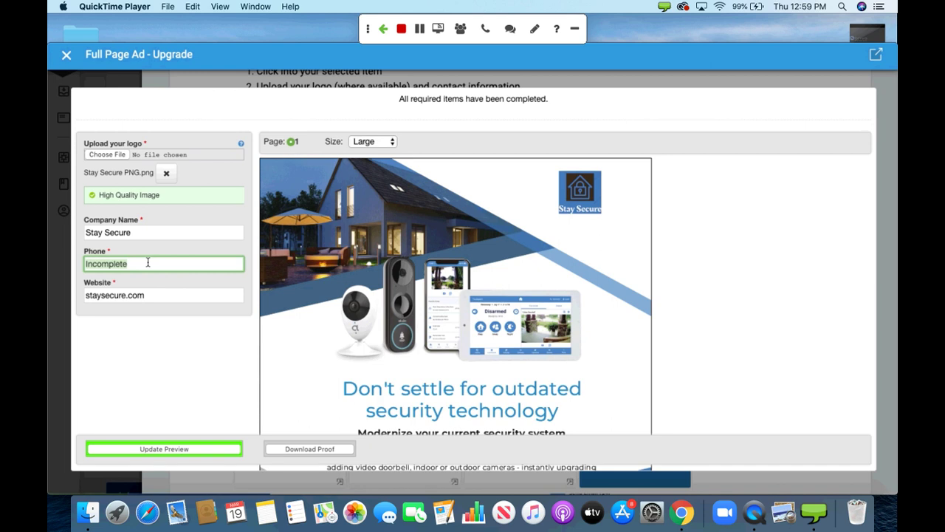
text(1234567891)
click(178, 385)
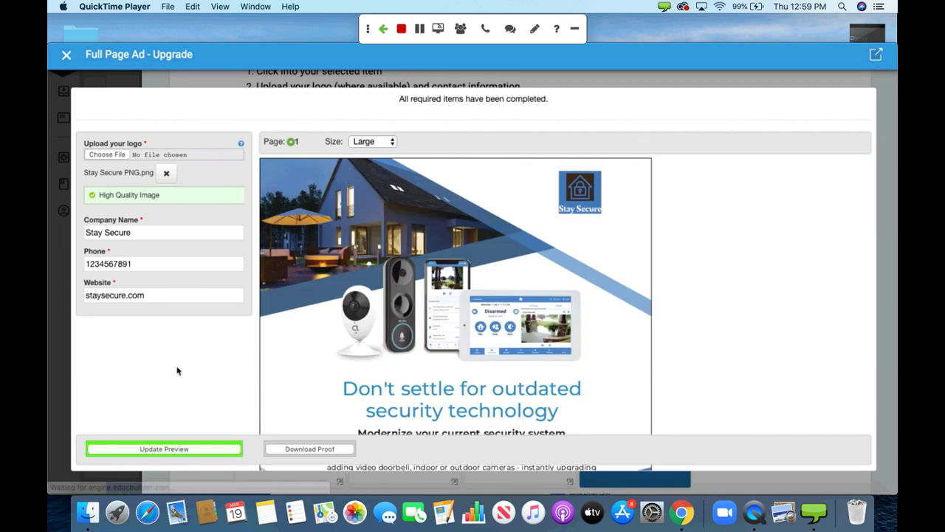
scroll(177, 370, down, 5)
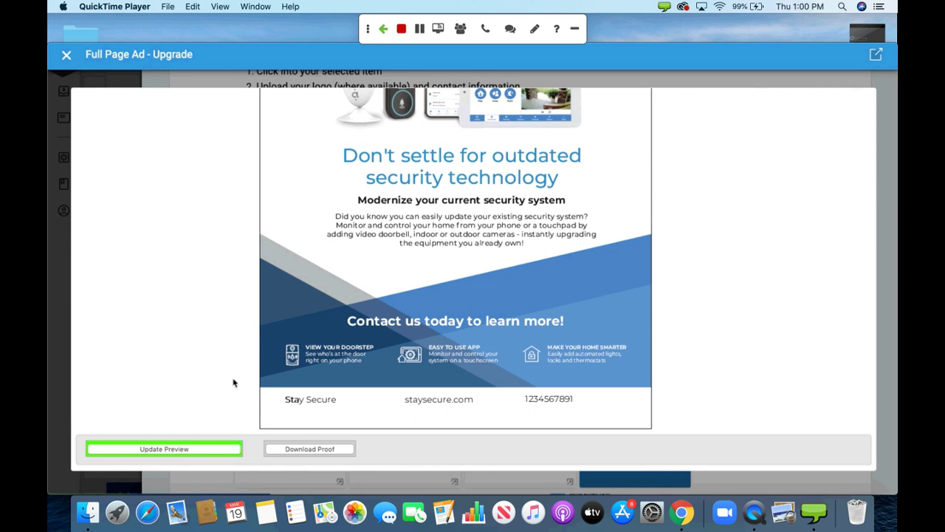
Step: Download the ad proof, open the PDF and move its window so that the page can be seen
click(321, 451)
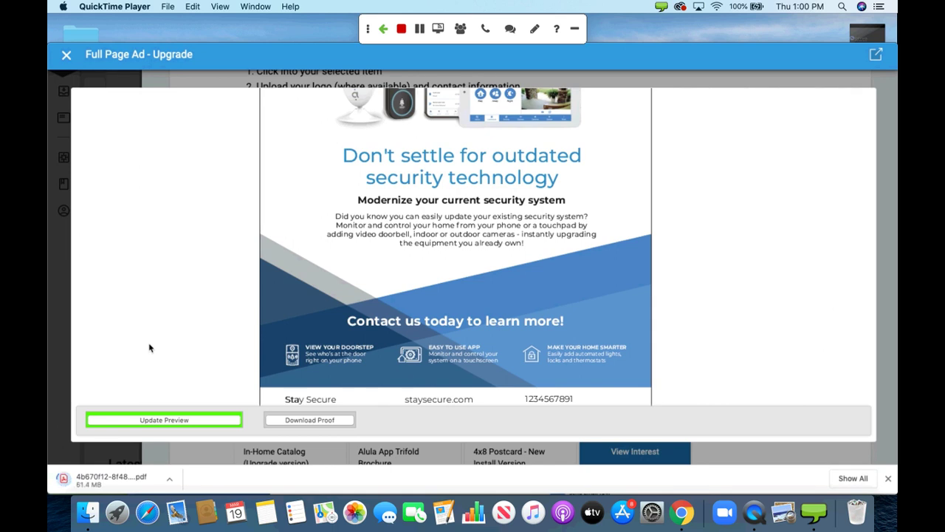
click(111, 479)
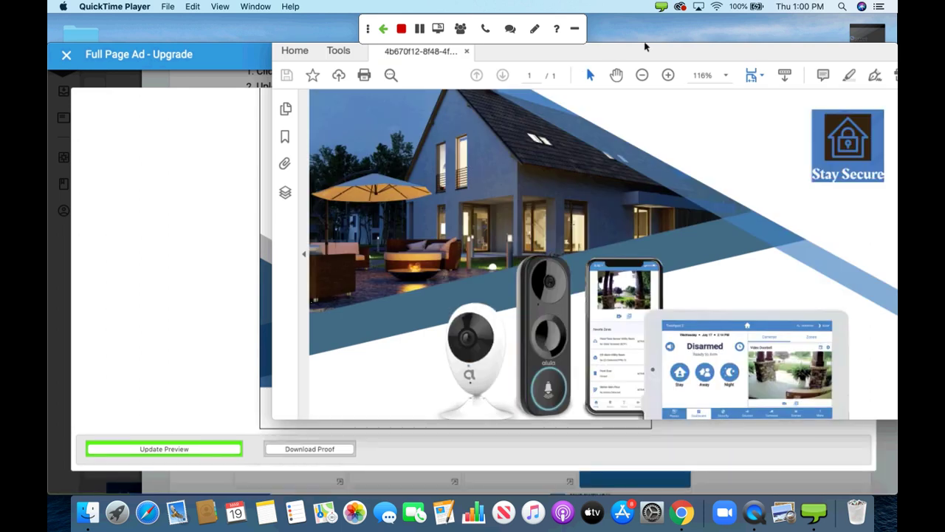
drag(584, 35, 385, 45)
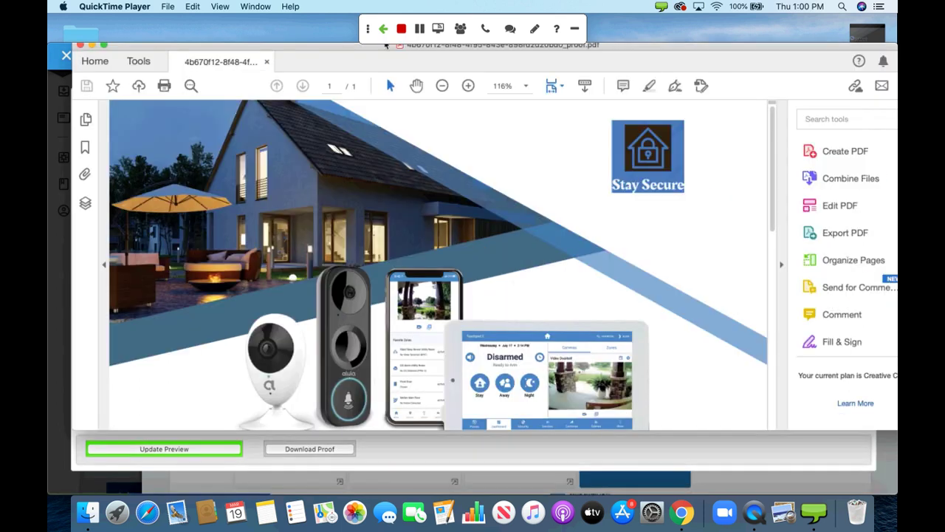
Step: Zoom the proof PDF out to 66.7% and review the ad from its logo down to the contact line
click(443, 87)
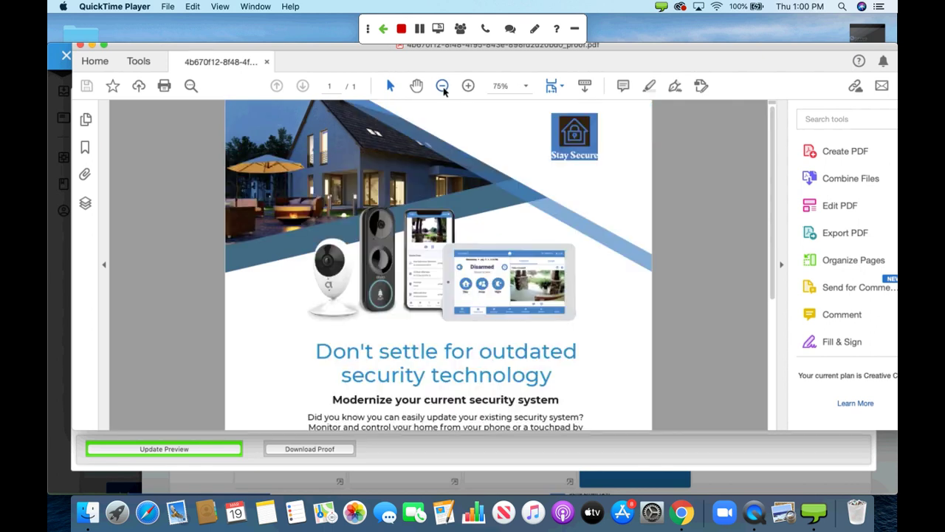
click(443, 87)
scroll(581, 261, down, 5)
scroll(581, 260, up, 1)
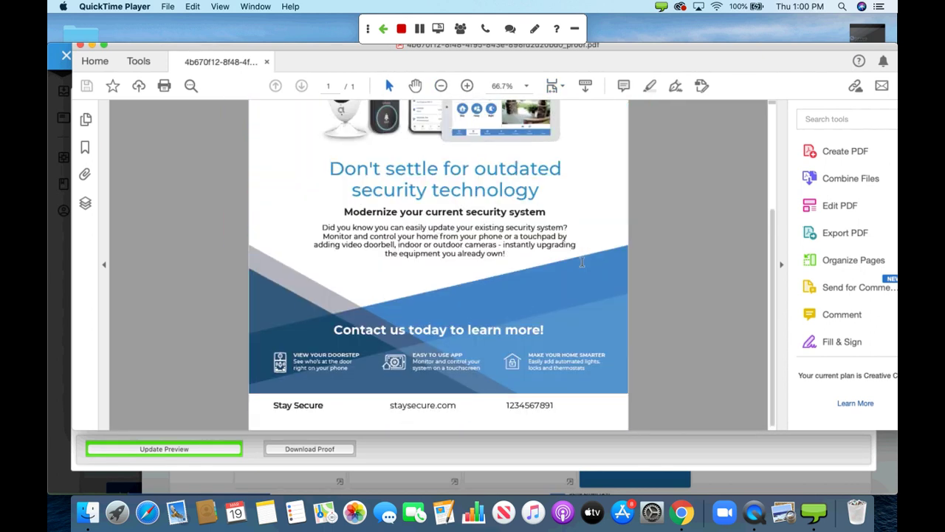
scroll(581, 261, up, 3)
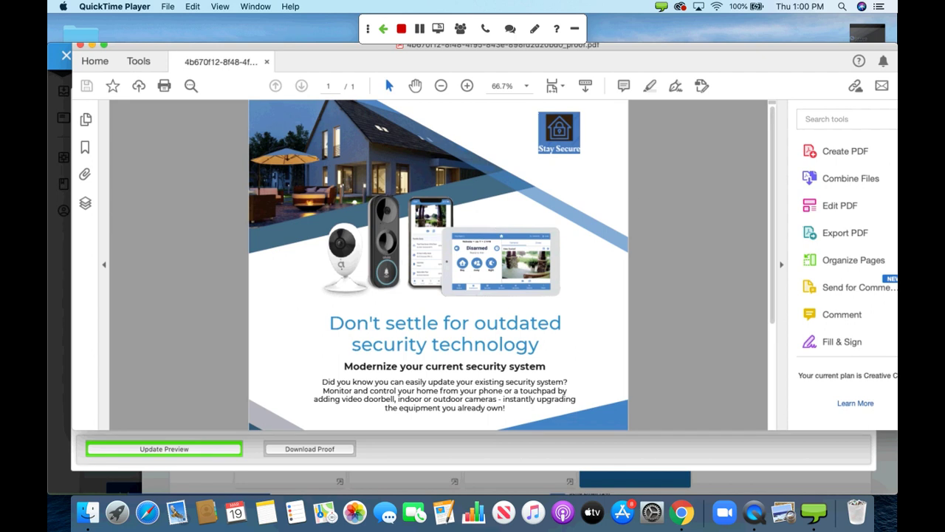
Step: View the print settings for the ad proof, cancel printing and close the PDF
click(96, 37)
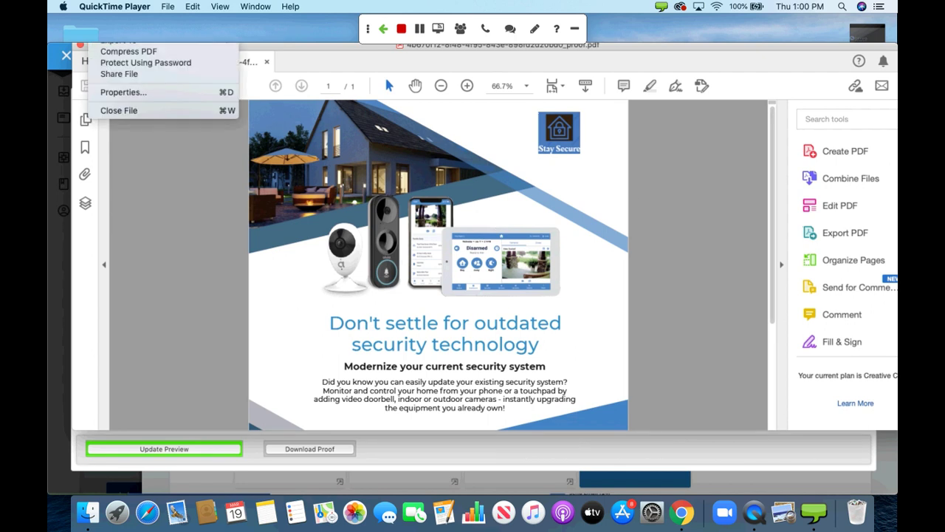
key(super+p)
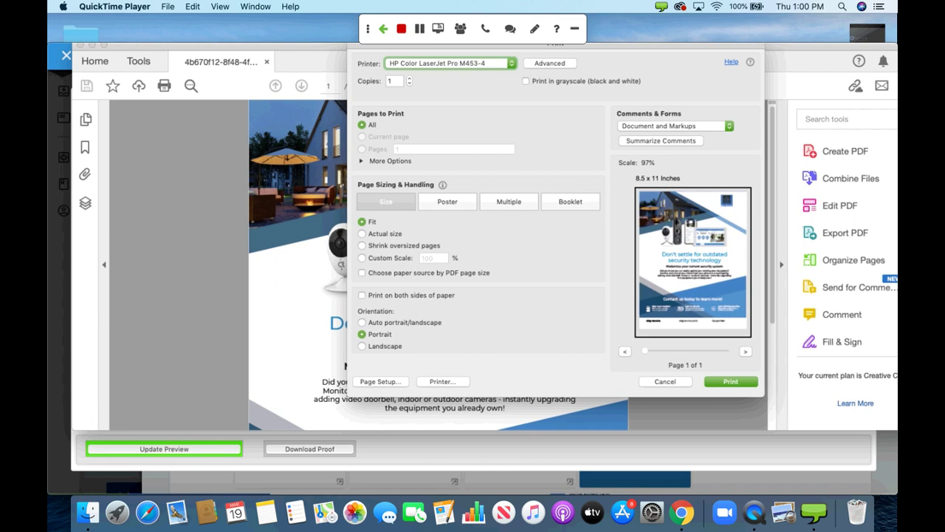
click(664, 382)
key(super+w)
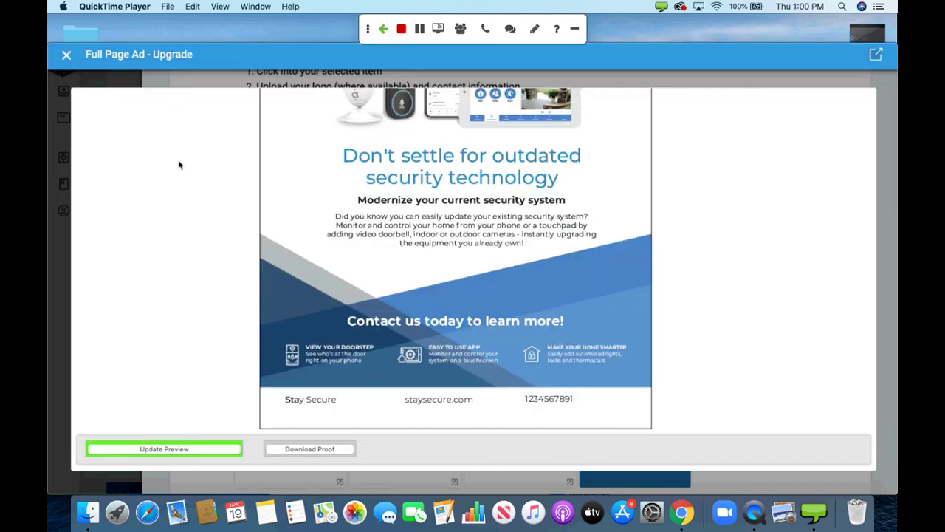
Step: Close the Full Page Ad - Upgrade template and browse the White Label, Co-Branded and Alula Branded template sections of Marketing Content
click(65, 57)
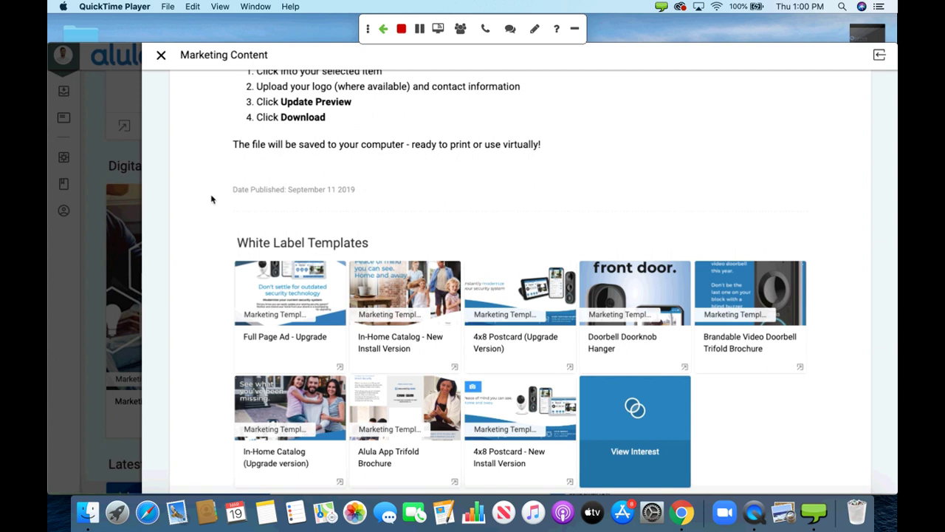
scroll(211, 199, down, 3)
scroll(213, 195, down, 1)
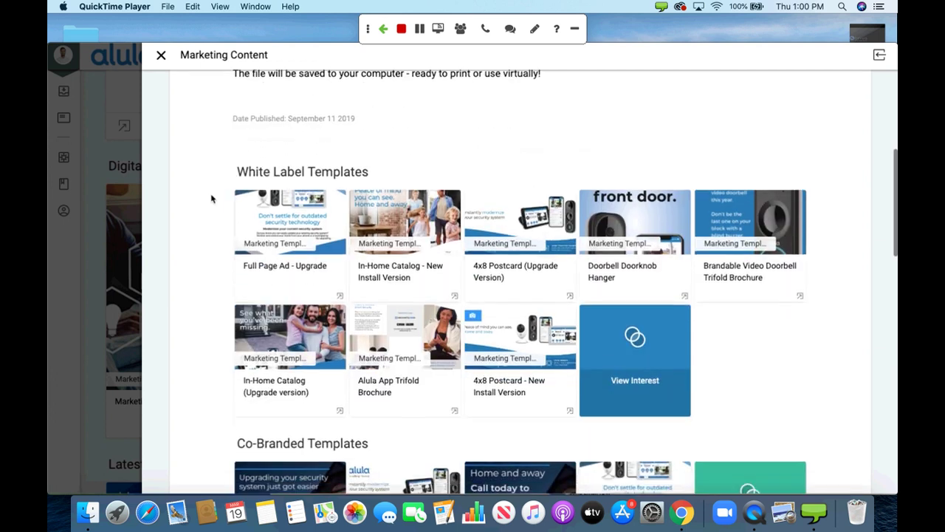
scroll(222, 185, down, 2)
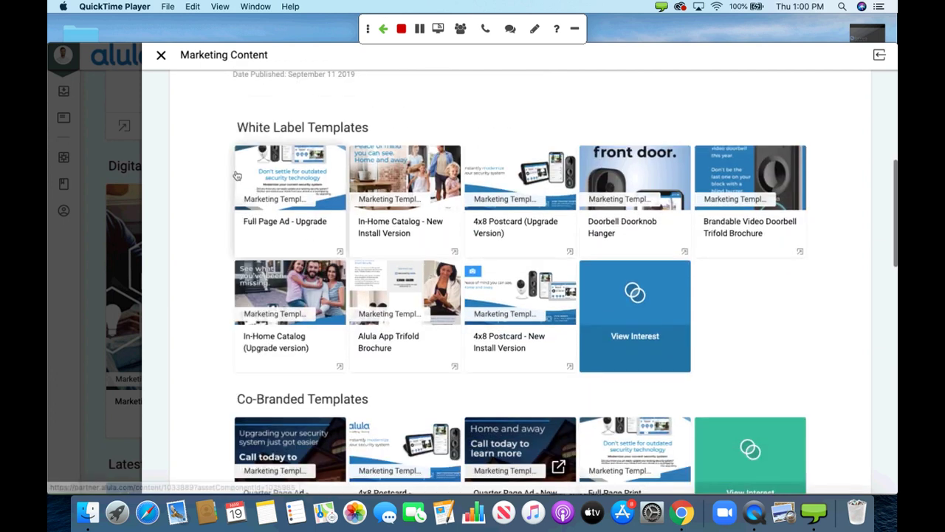
scroll(221, 221, down, 5)
scroll(210, 259, down, 3)
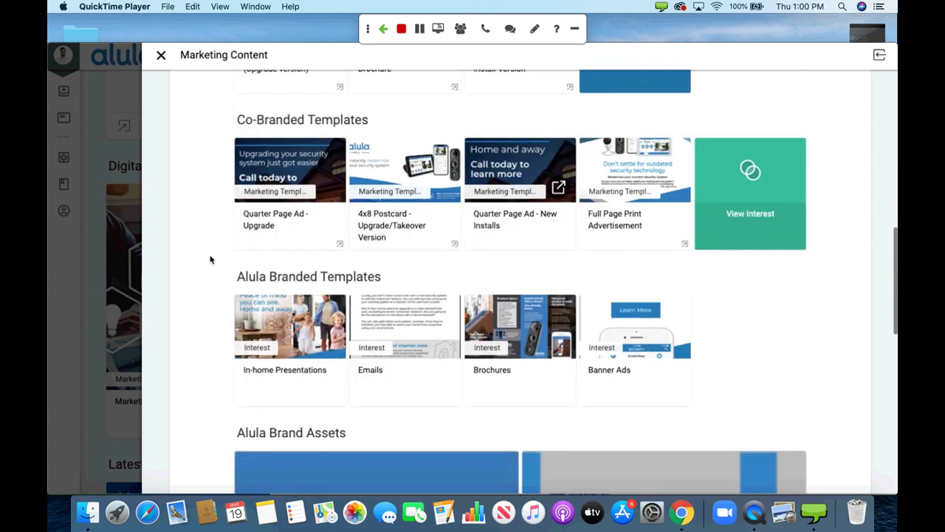
scroll(211, 259, down, 1)
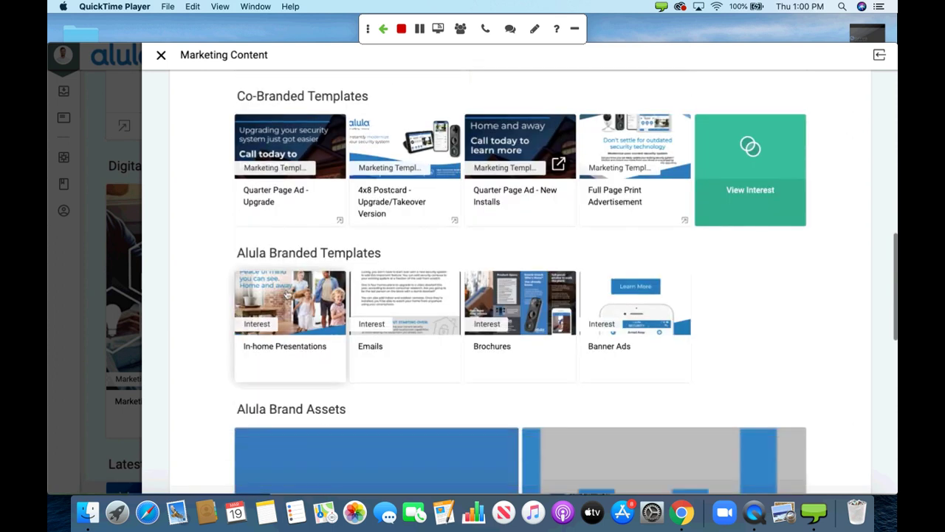
Step: Open the Emails interest under Alula Branded Templates, look over its email templates and return to Marketing Content
click(400, 304)
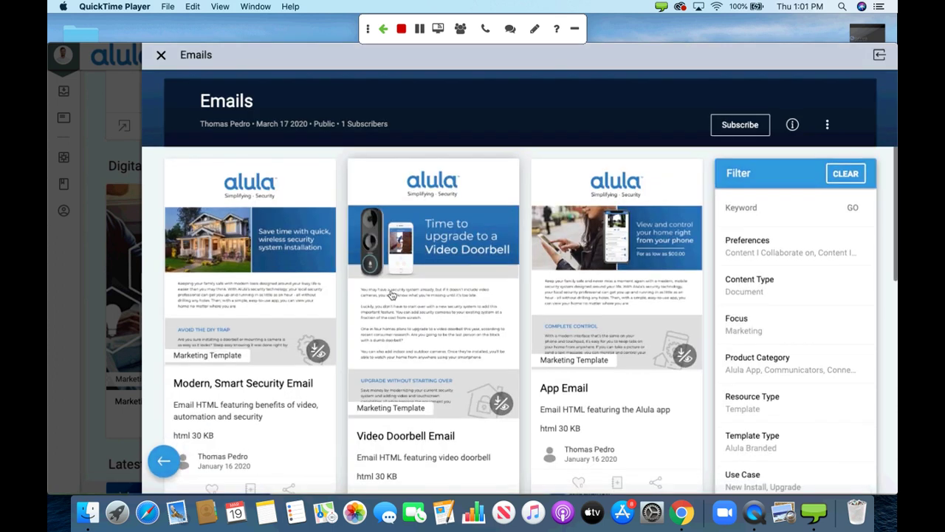
scroll(392, 295, down, 2)
key(super+bracketleft)
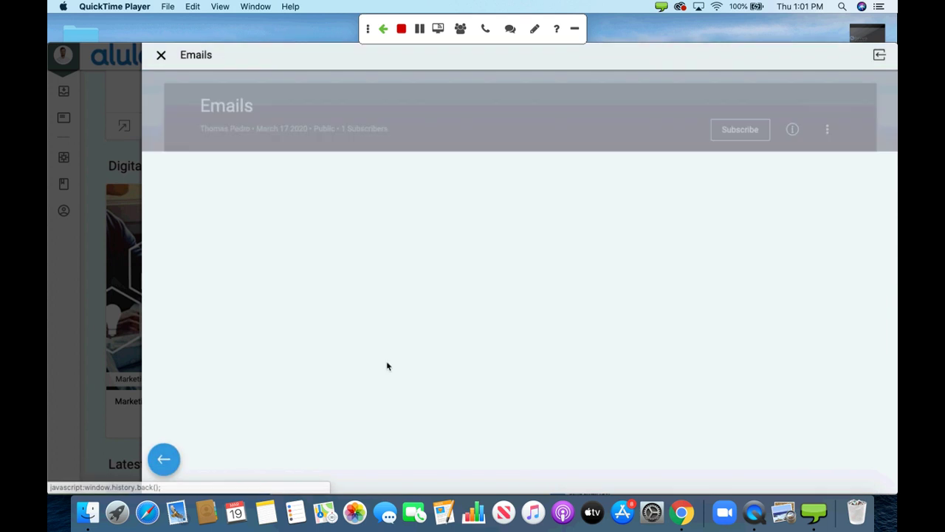
Step: Look over the template instructions and White Label Templates once more, and close the Marketing Content page
scroll(377, 347, down, 10)
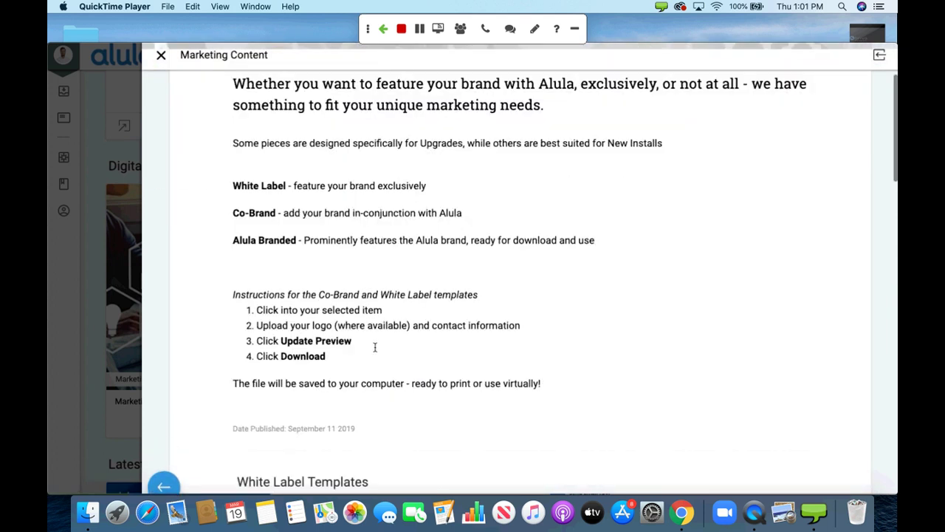
scroll(341, 306, up, 1)
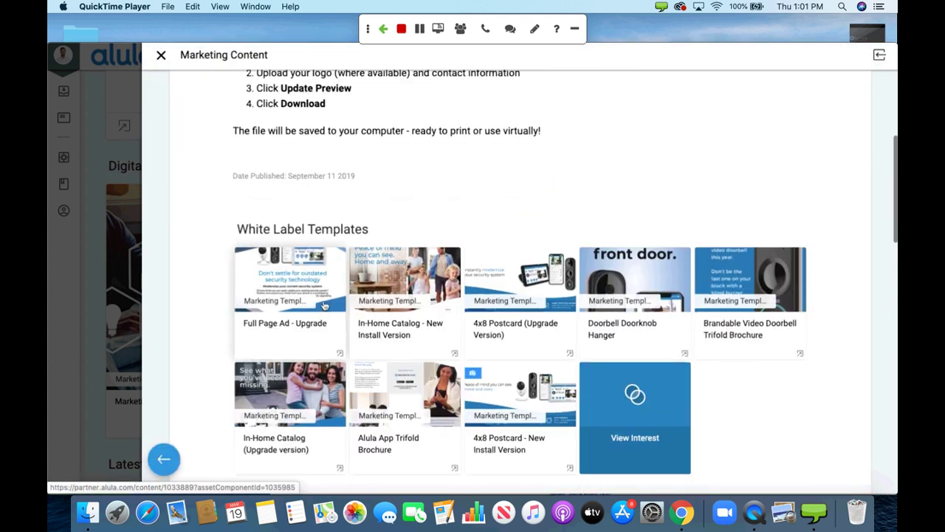
click(161, 56)
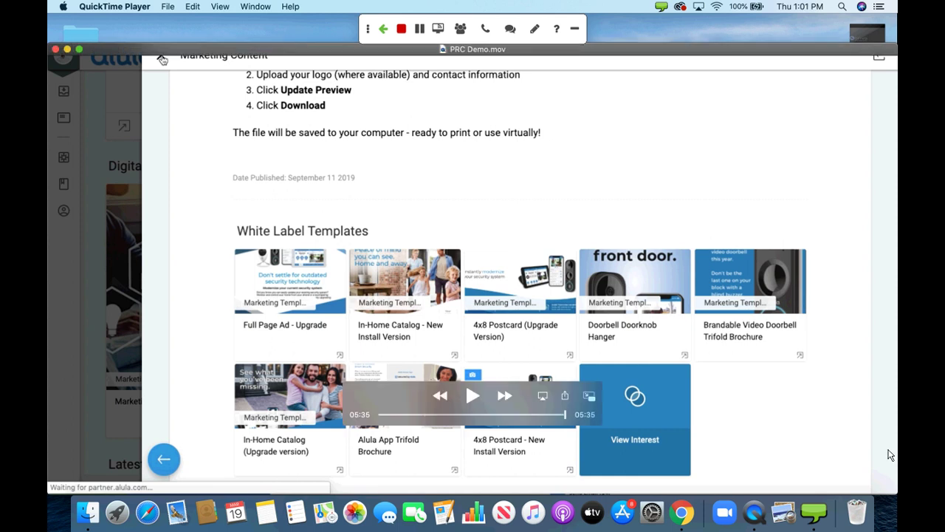
click(378, 29)
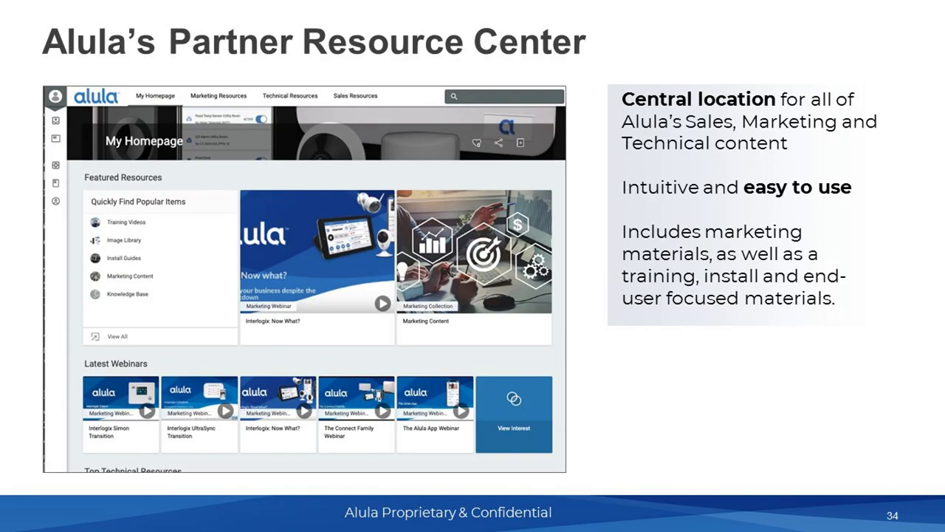
key(Right)
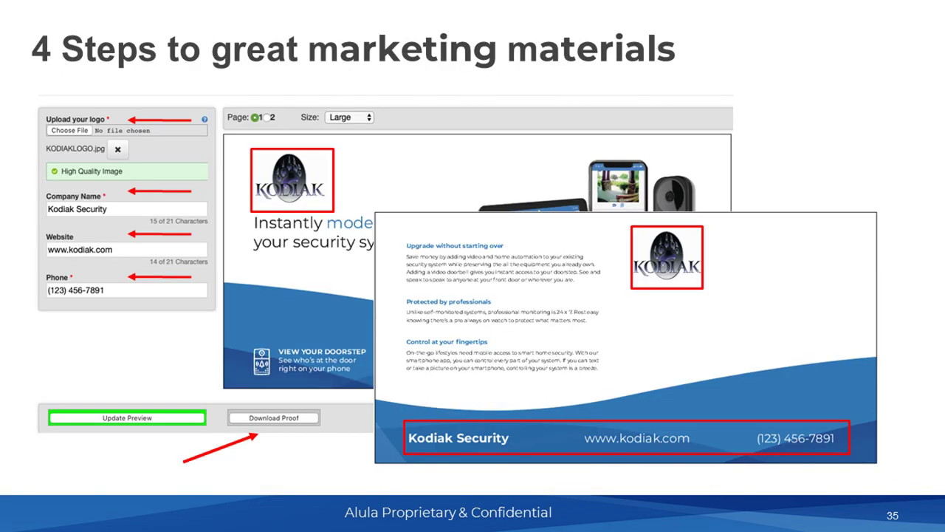